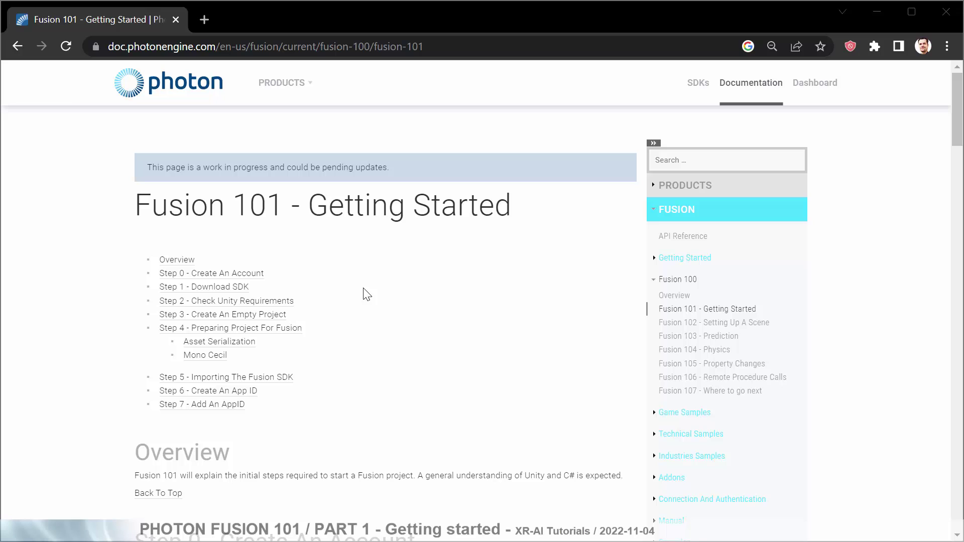
Open the Exit Games account signup page in a new tab, view it, and return to the guide
scroll(393, 299, down, 3)
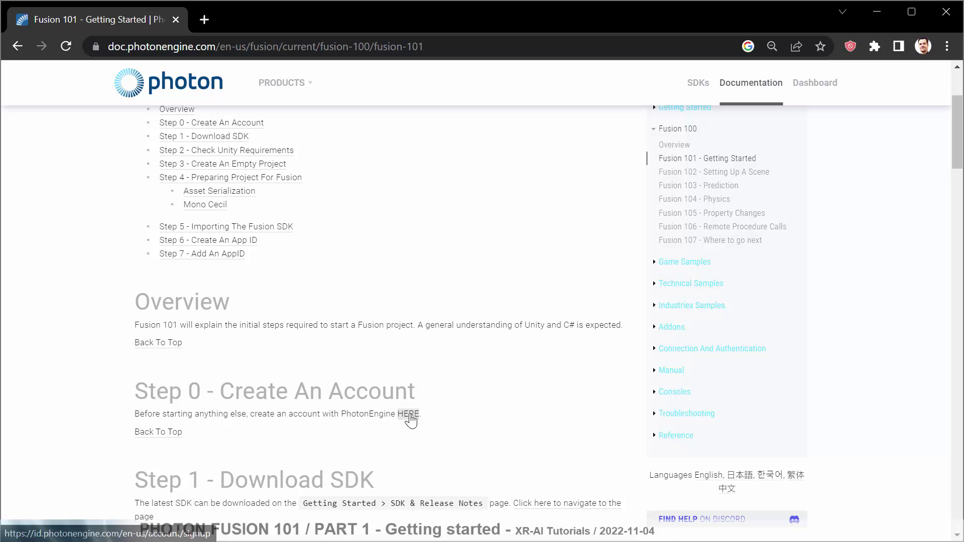
right_click(409, 417)
click(432, 429)
click(274, 25)
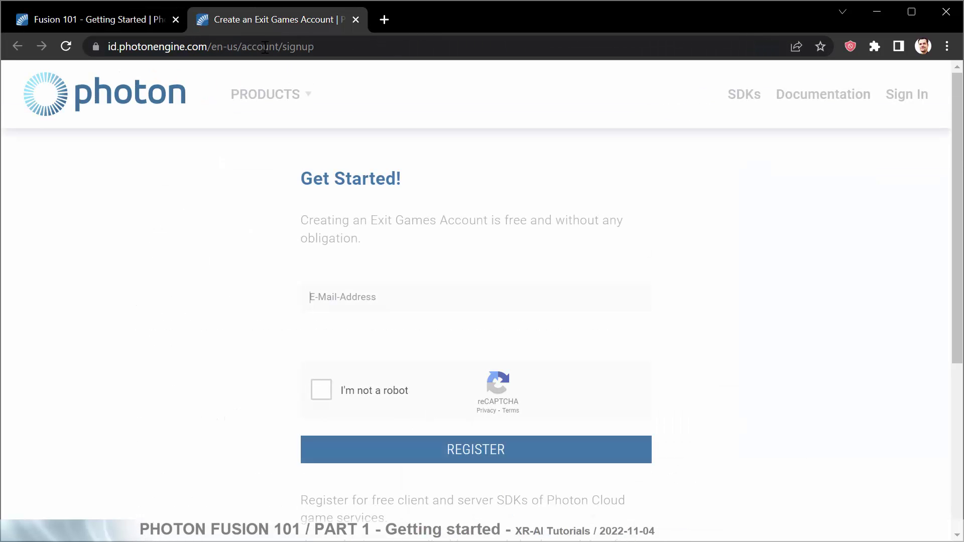
click(133, 21)
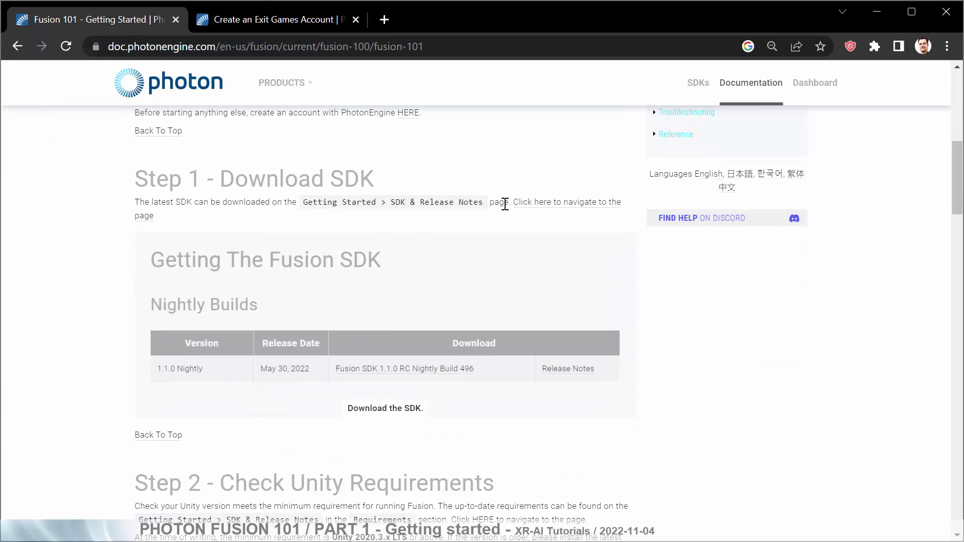
Open the SDK & Release Notes page in a new tab, view it, then return to Fusion 101
right_click(526, 203)
click(537, 214)
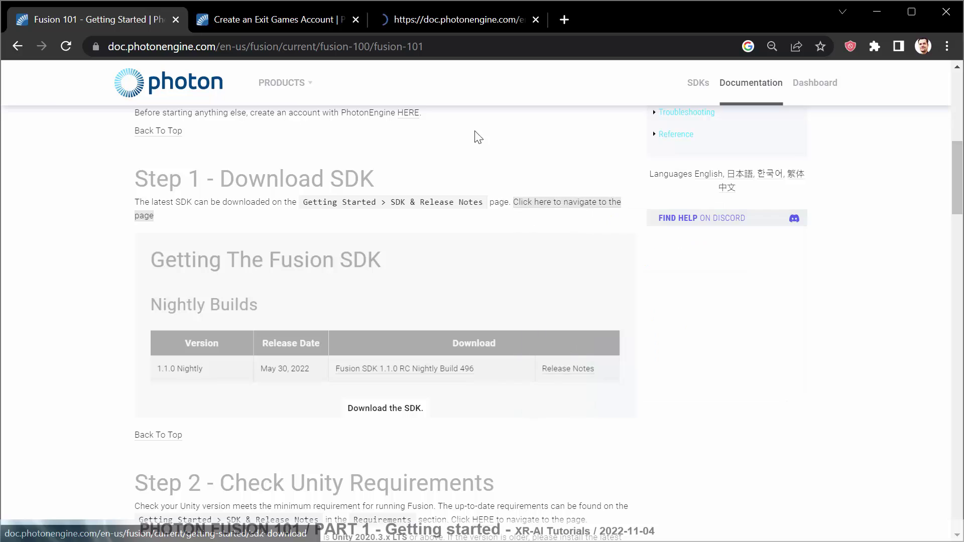
click(453, 25)
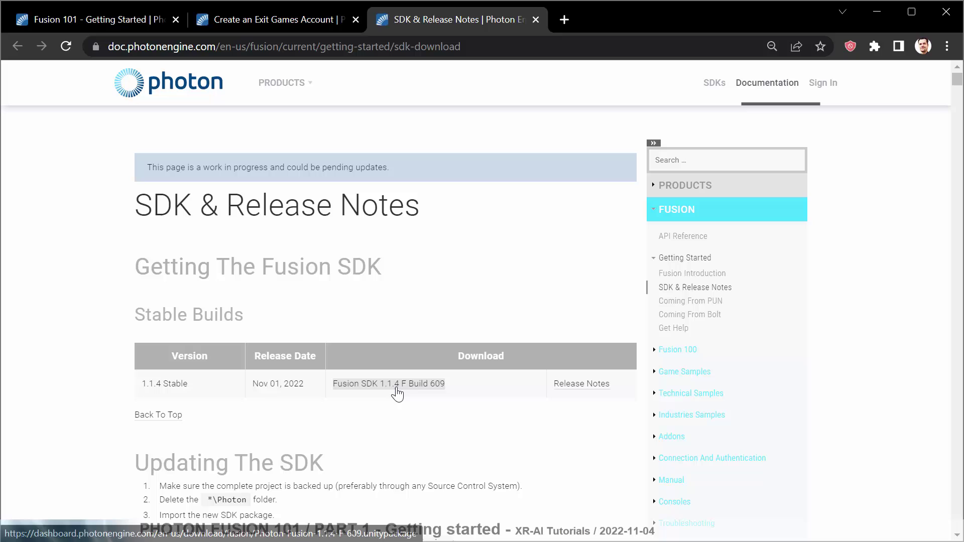
click(117, 28)
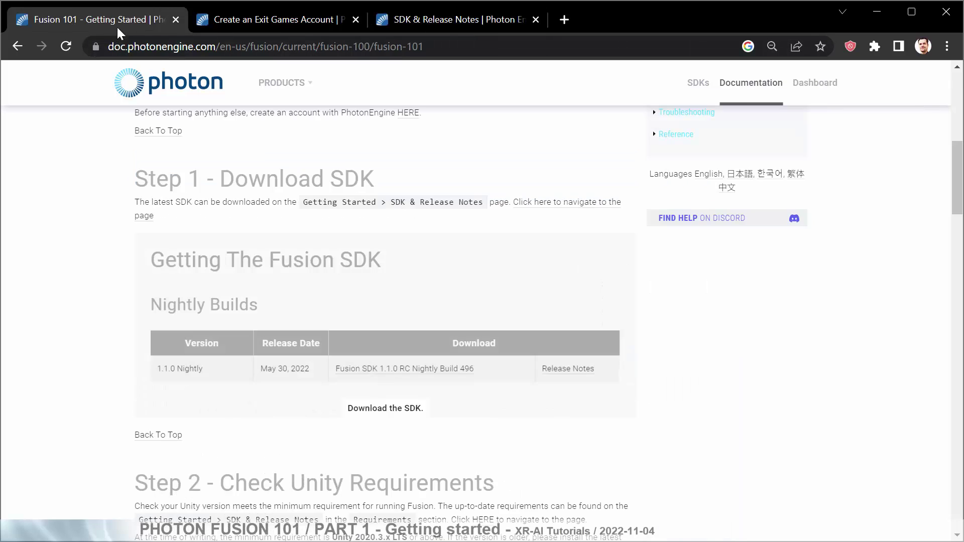
Highlight Step 2's minimum 'Unity 2020.3' requirement, then move on toward Step 3
scroll(464, 321, down, 6)
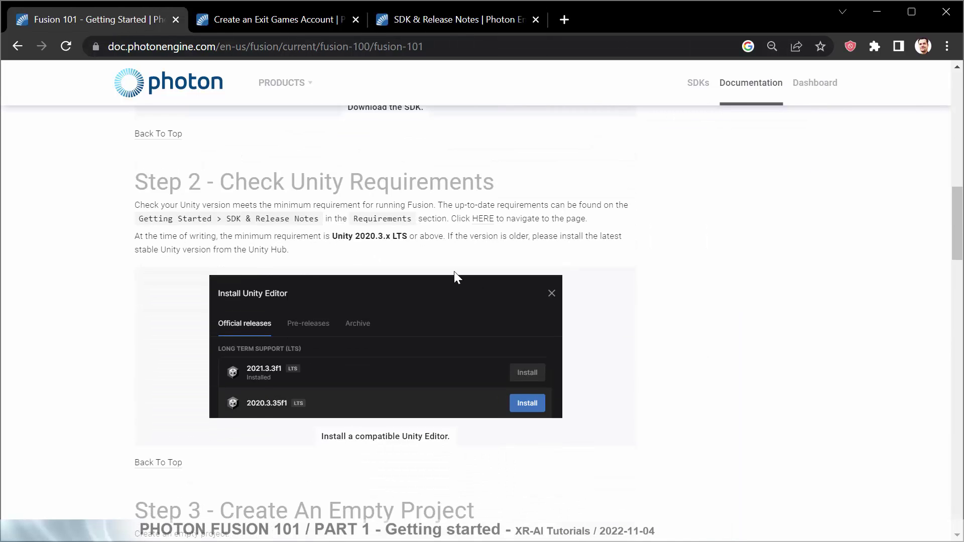
drag(333, 236, 386, 239)
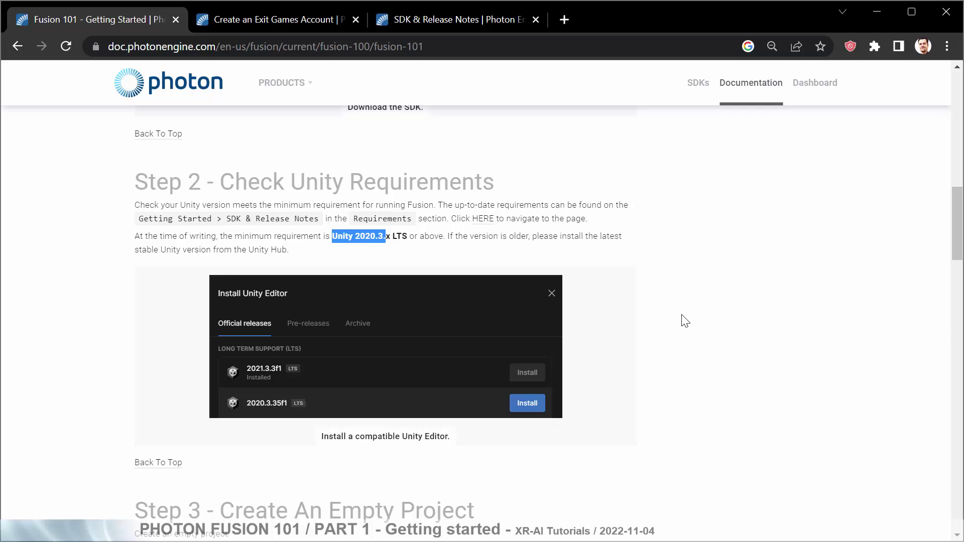
scroll(683, 321, down, 7)
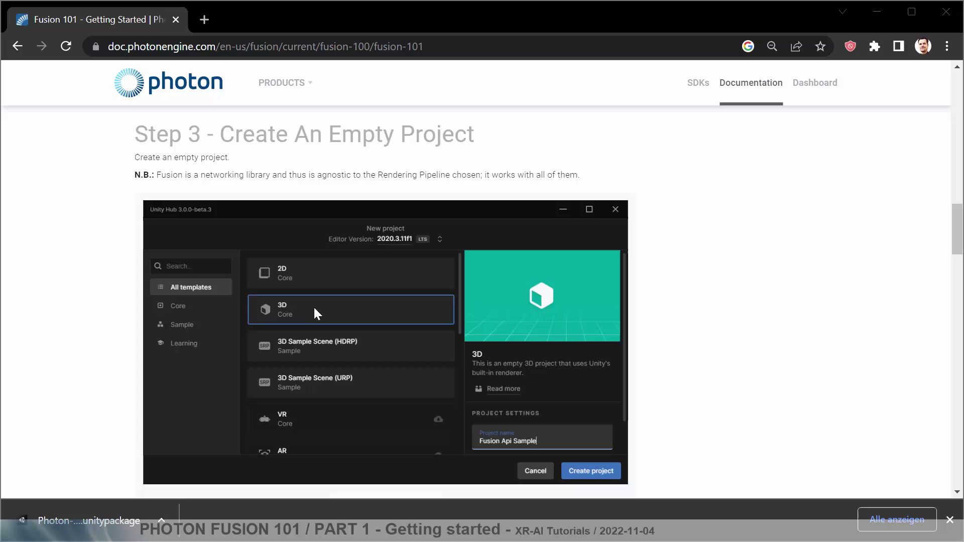
scroll(620, 291, down, 6)
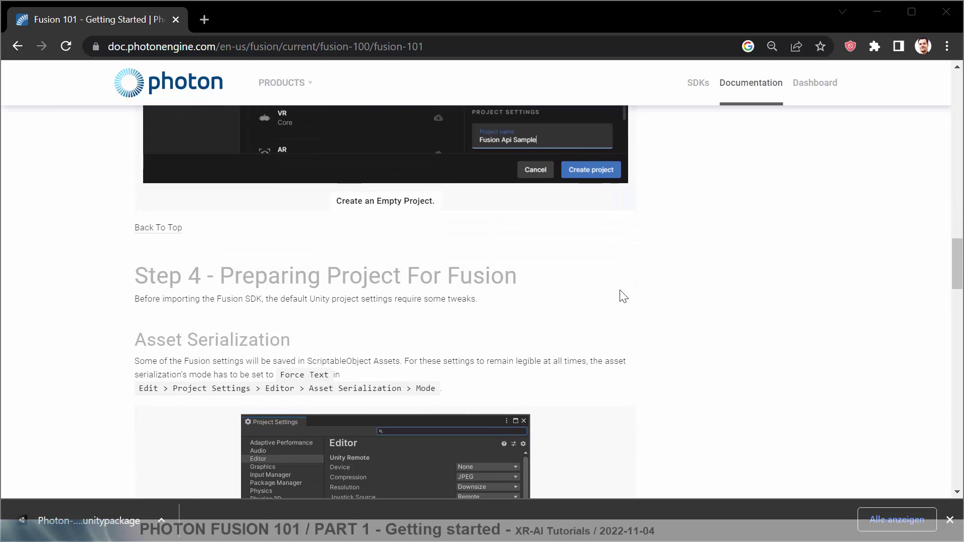
scroll(621, 295, down, 1)
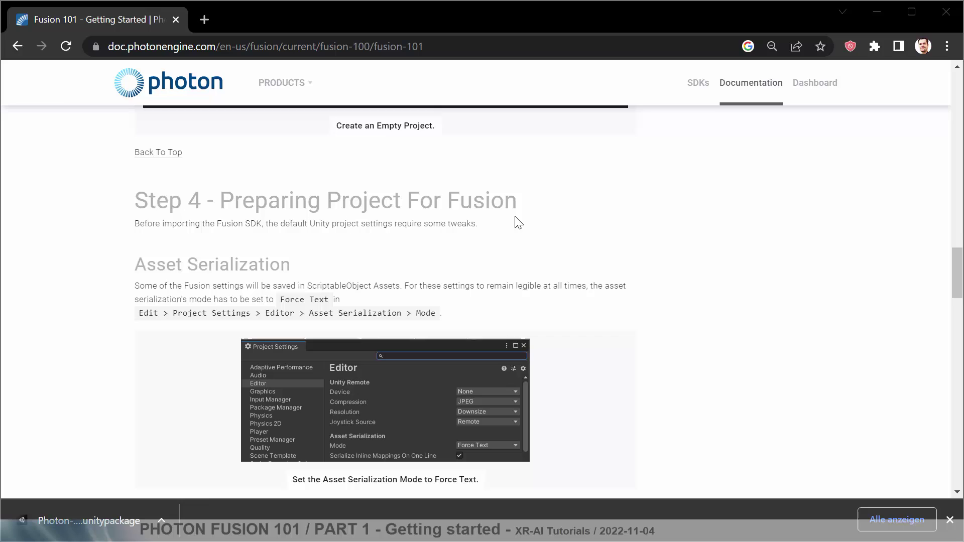
scroll(516, 221, down, 1)
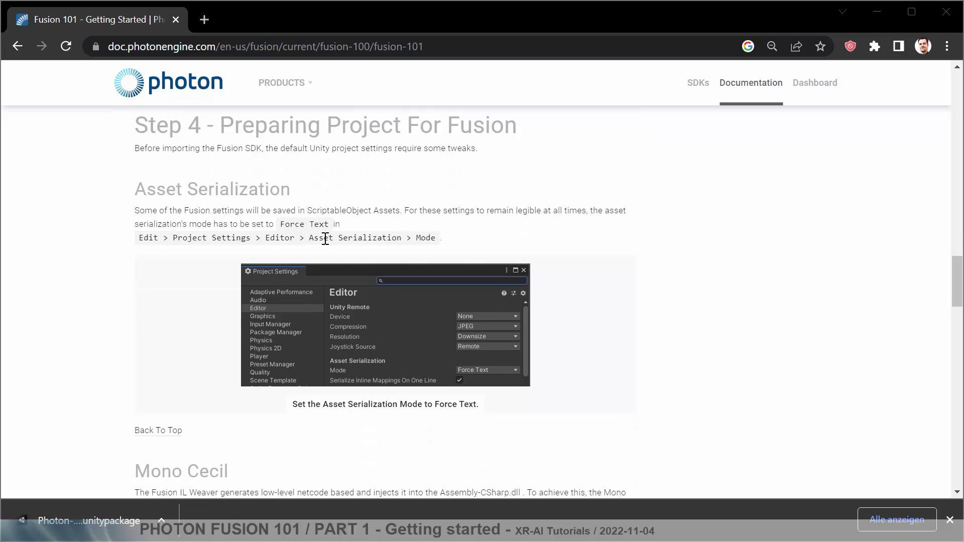
scroll(493, 229, down, 3)
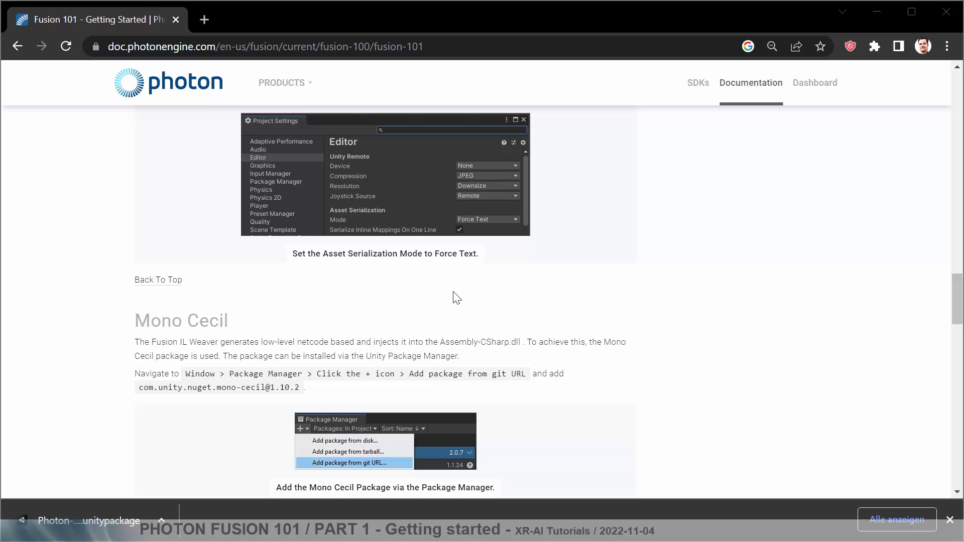
scroll(453, 291, down, 3)
scroll(645, 274, down, 4)
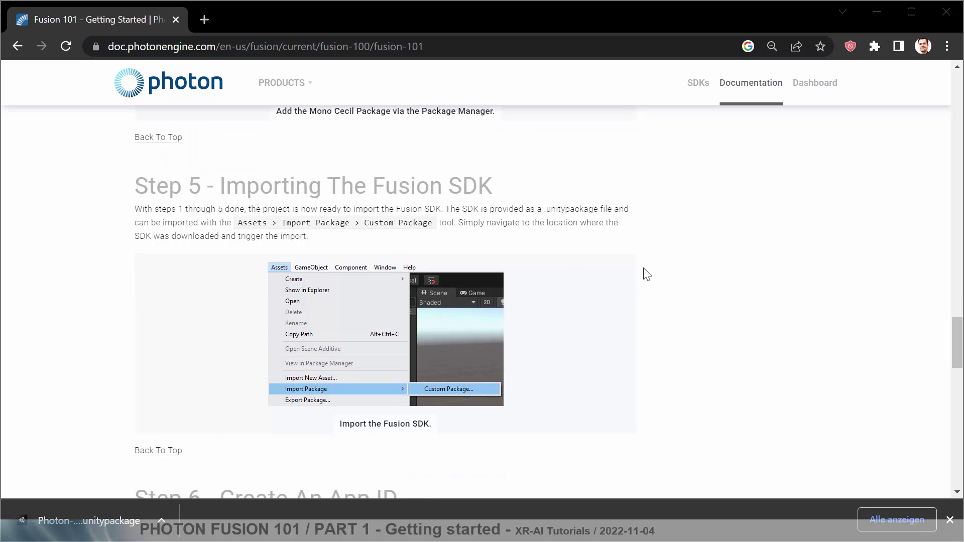
scroll(647, 274, down, 2)
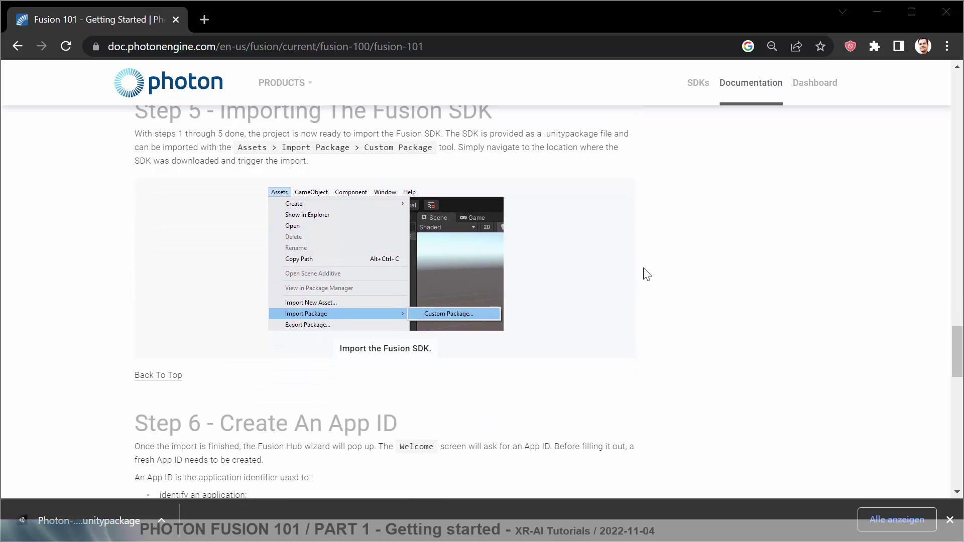
scroll(647, 274, up, 12)
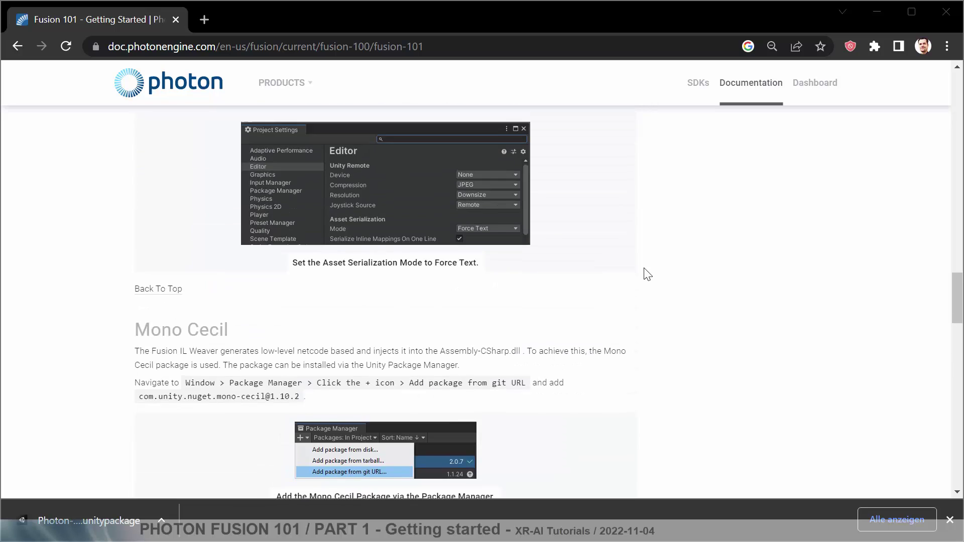
scroll(647, 275, up, 8)
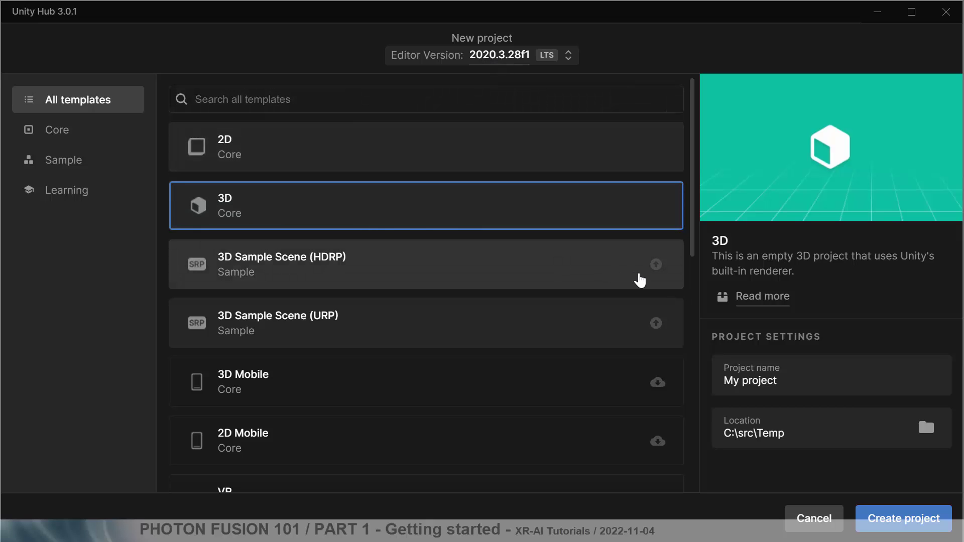
Name the new 3D project FusionSample and create it, then return to the guide's Step 4
click(740, 382)
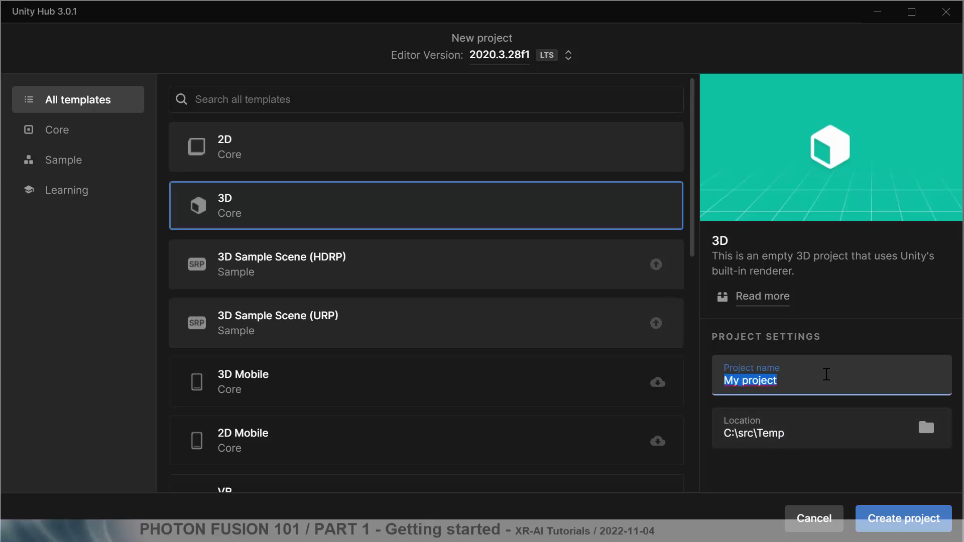
text(Fus)
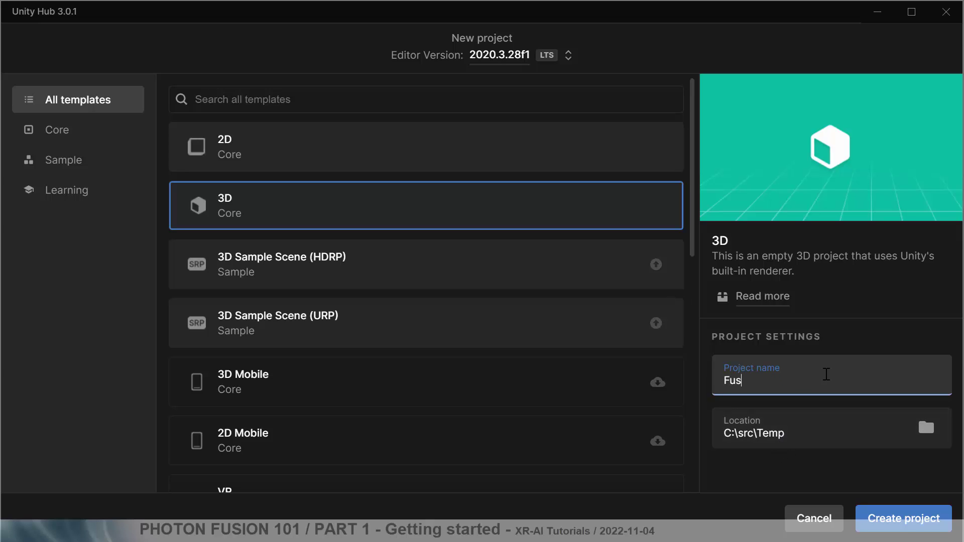
text(ionSample)
click(883, 517)
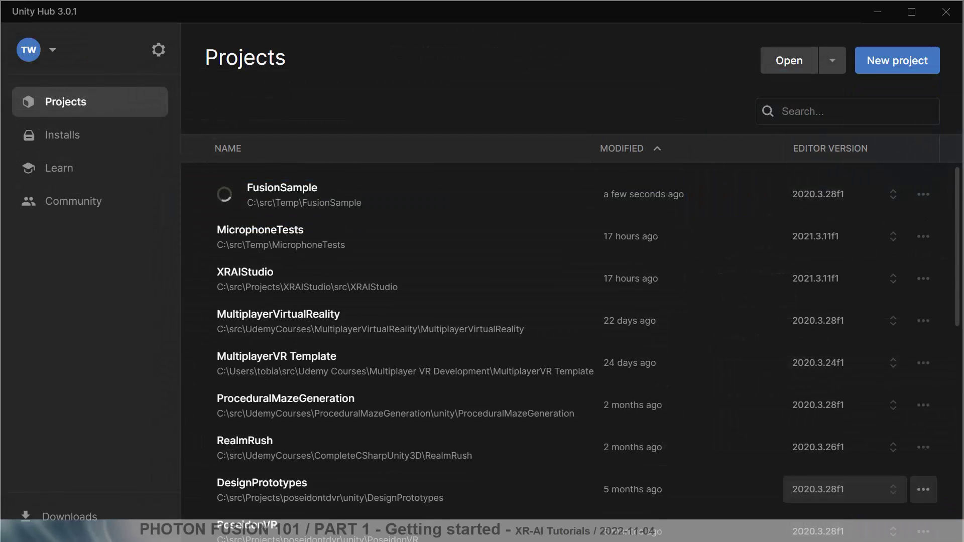
key(alt+Tab)
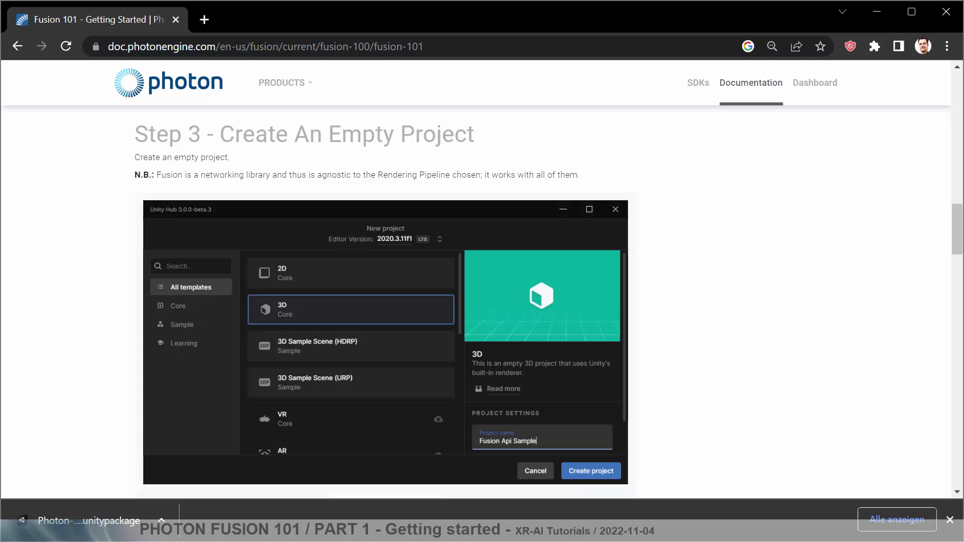
scroll(412, 231, down, 7)
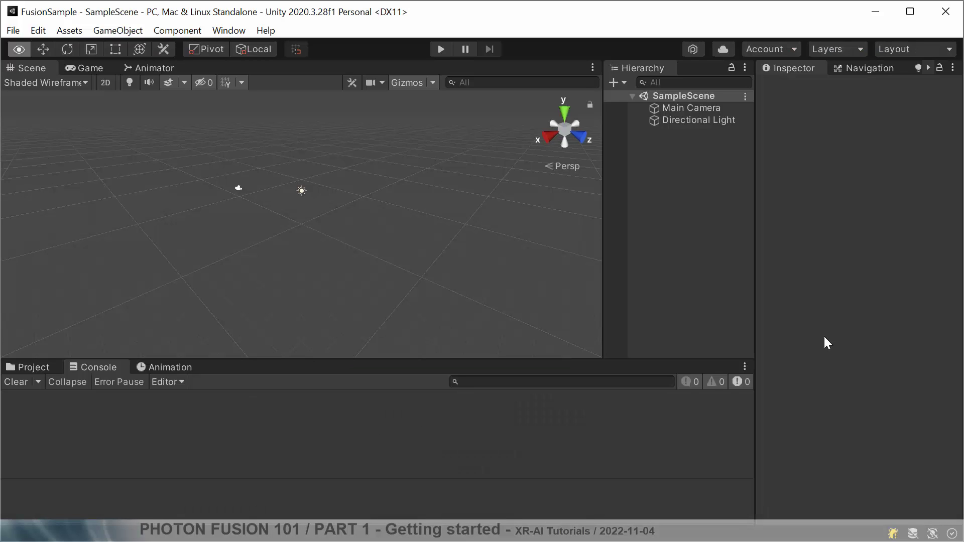
Confirm Project Settings > Editor has Asset Serialization Mode set to Force Text, then close it
click(38, 30)
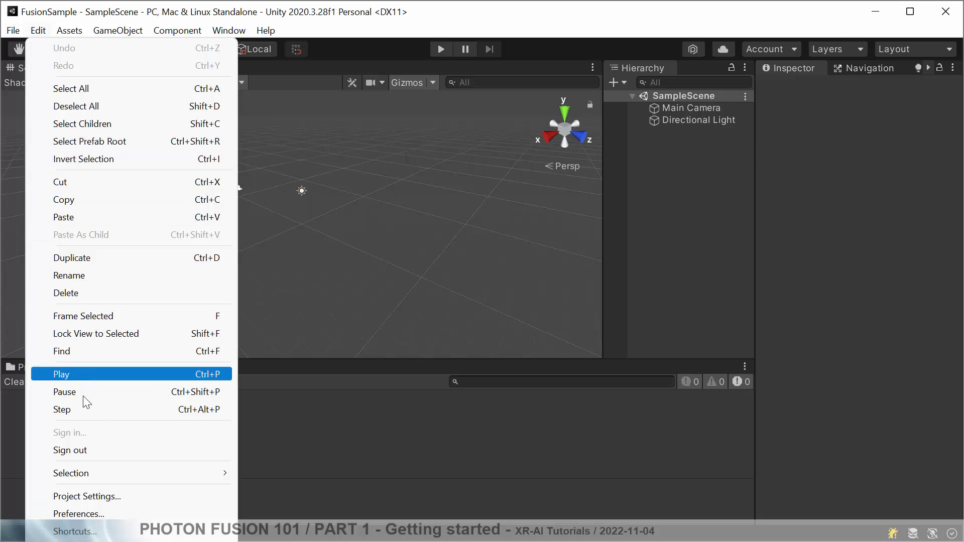
click(104, 494)
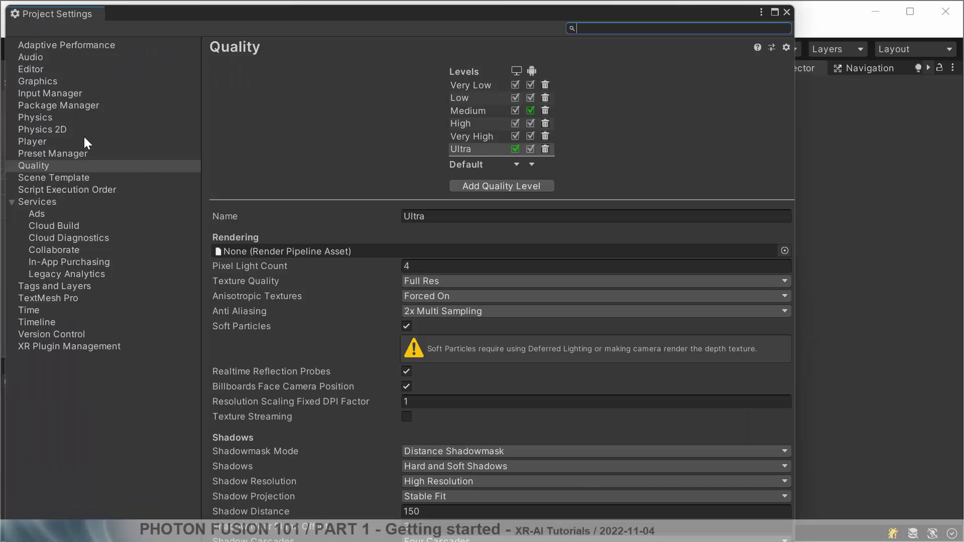
click(41, 70)
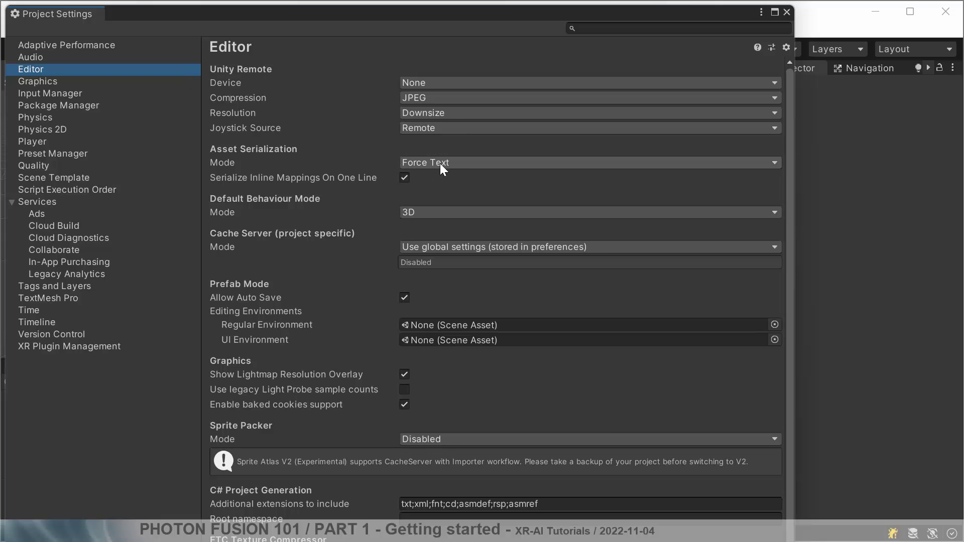
click(787, 12)
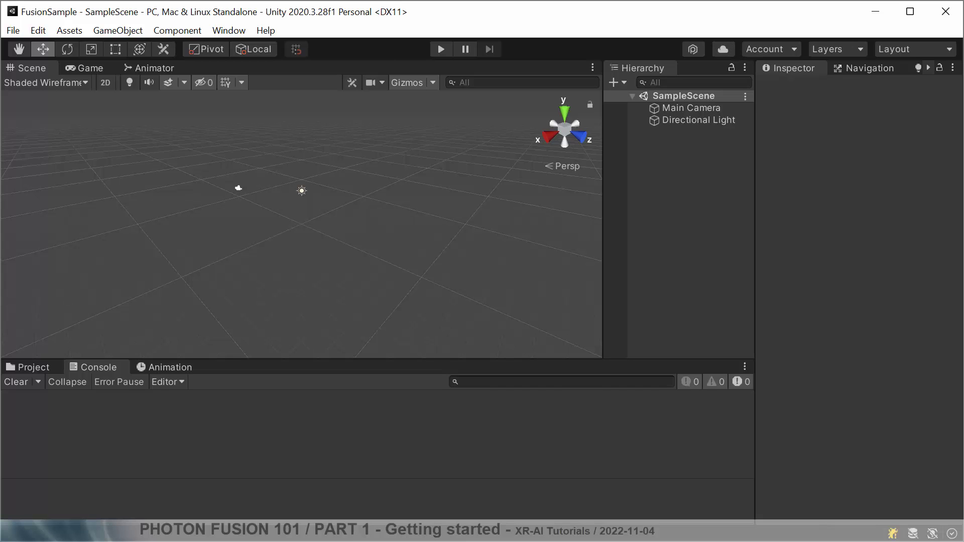
key(alt+Tab)
scroll(555, 236, down, 4)
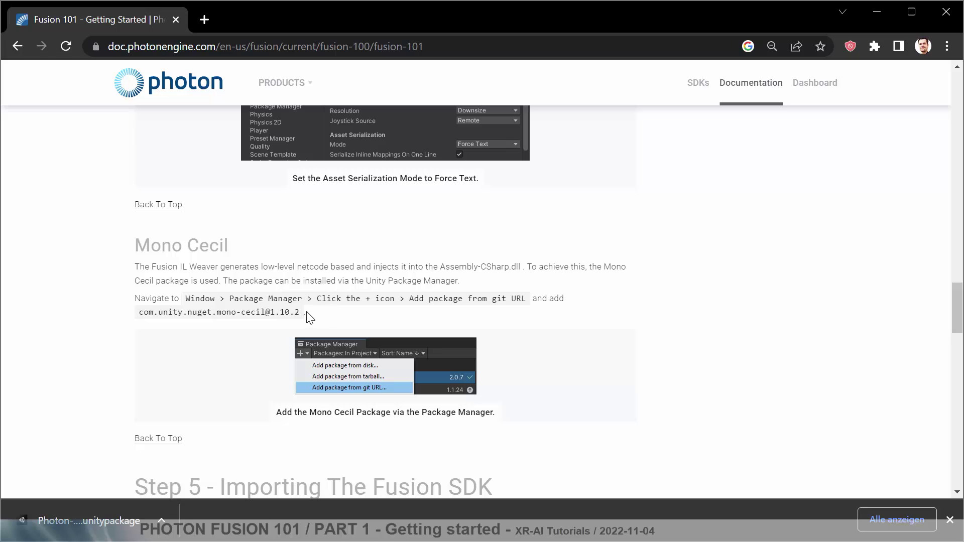
mouse_move(307, 312)
mouse_down()
mouse_move(184, 308)
mouse_move(300, 311)
mouse_up()
key(ctrl+c)
click(139, 310)
right_click(281, 312)
click(301, 325)
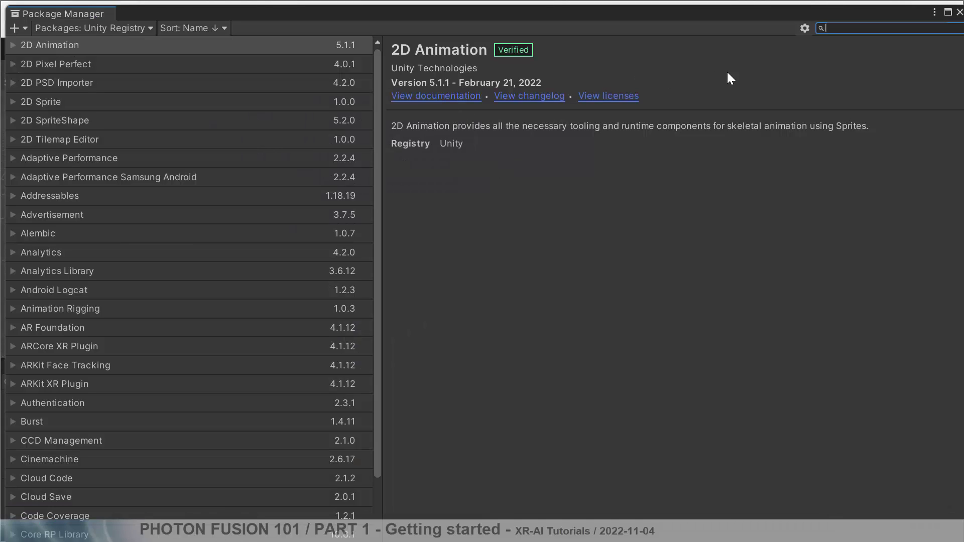
click(22, 29)
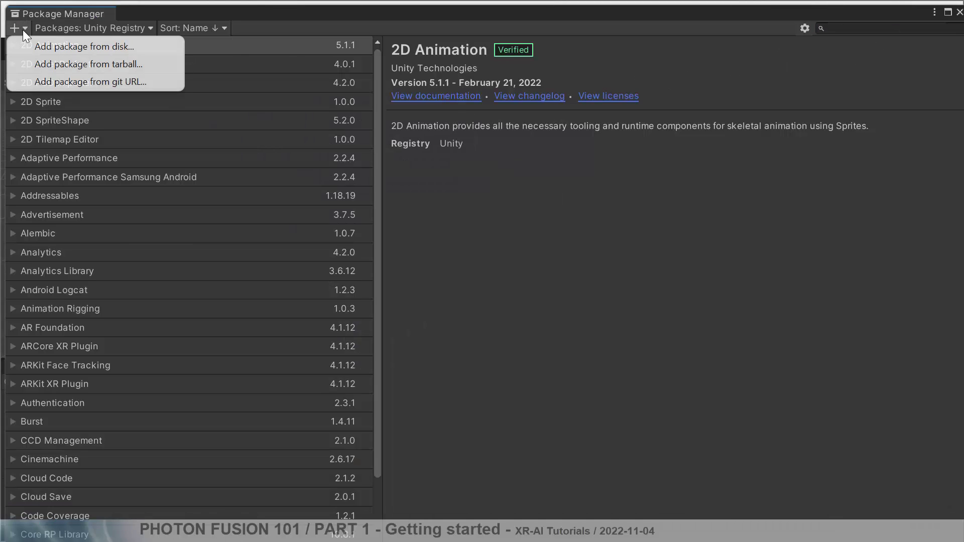
click(69, 82)
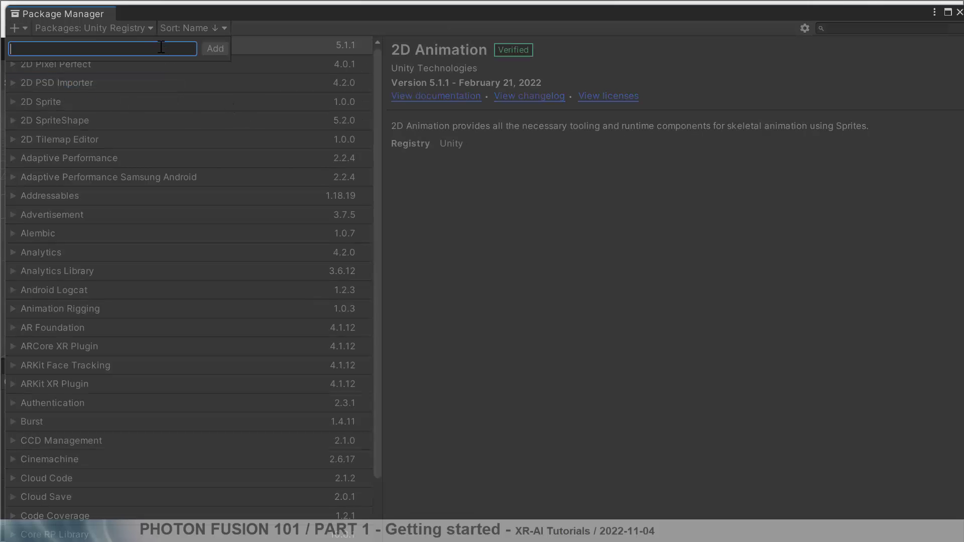
key(ctrl+v)
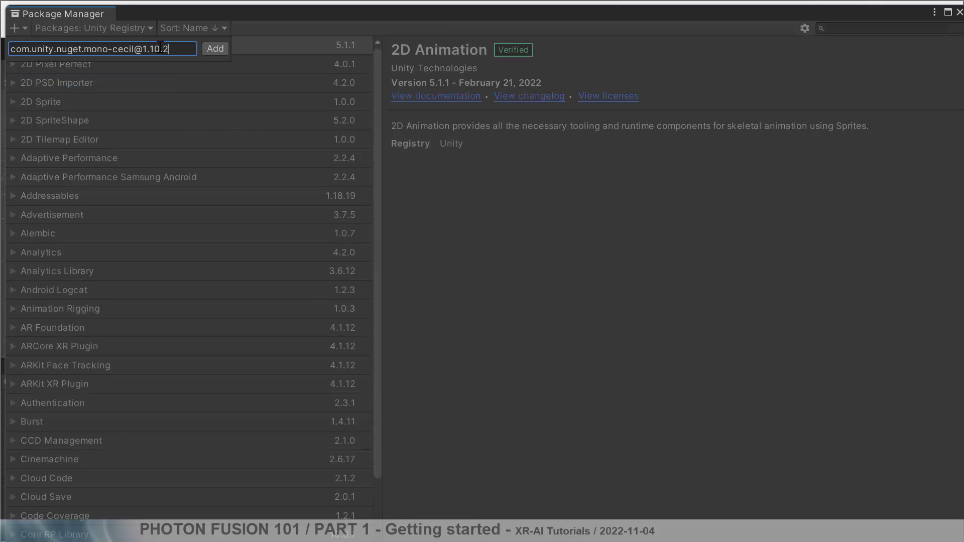
click(204, 50)
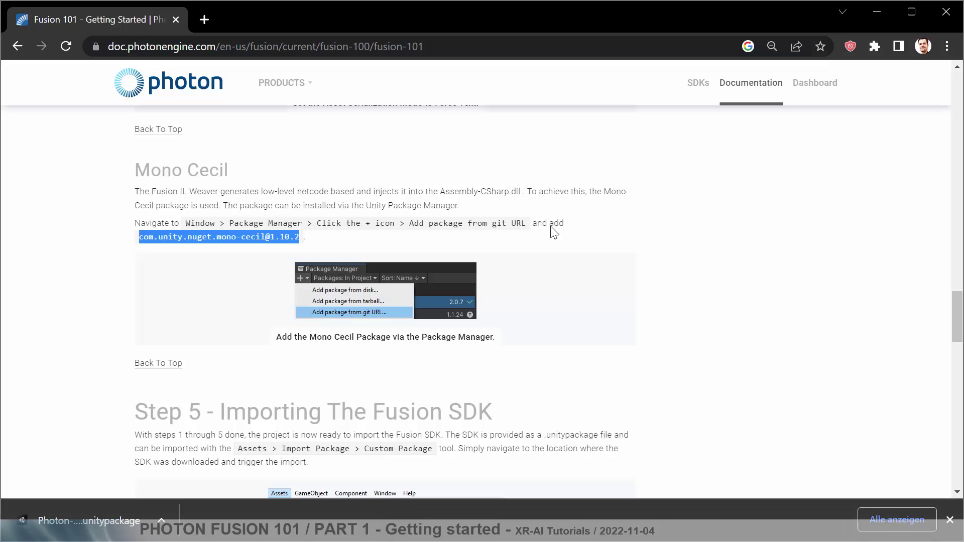
Scroll the Fusion 101 page to 'Step 5 - Importing The Fusion SDK'
scroll(553, 232, down, 6)
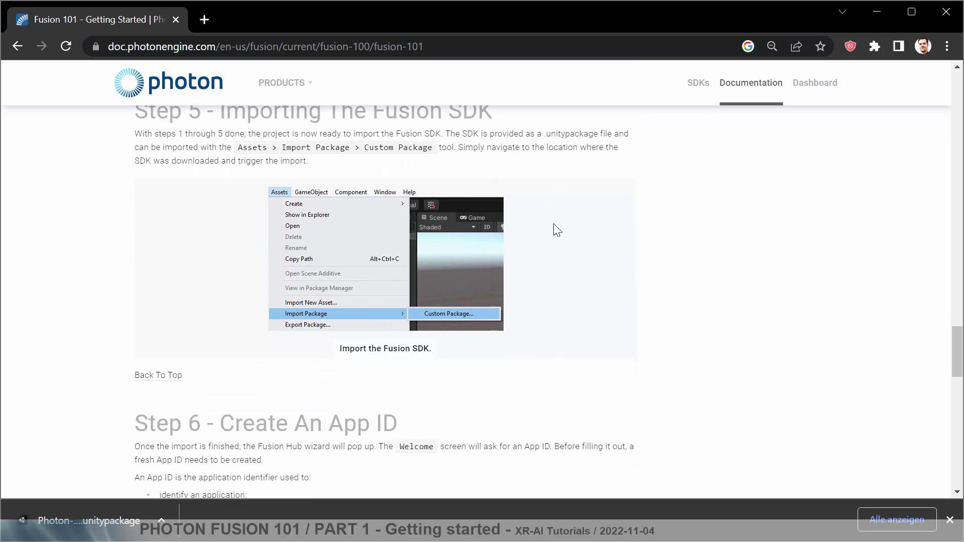
scroll(556, 230, up, 2)
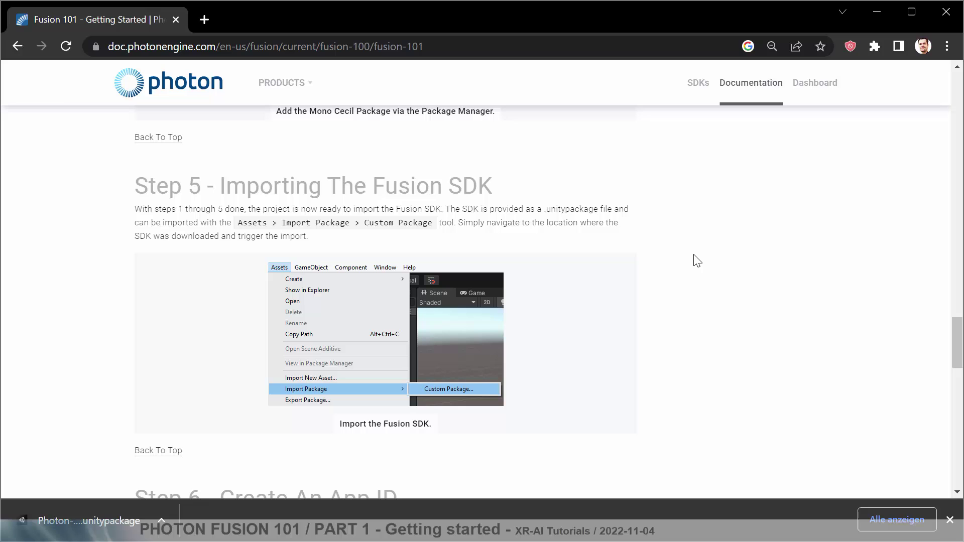
Import all files of the Photon-Fusion-1.1.4-F-609 unitypackage via Assets > Import Package > Custom Package
key(alt+Tab)
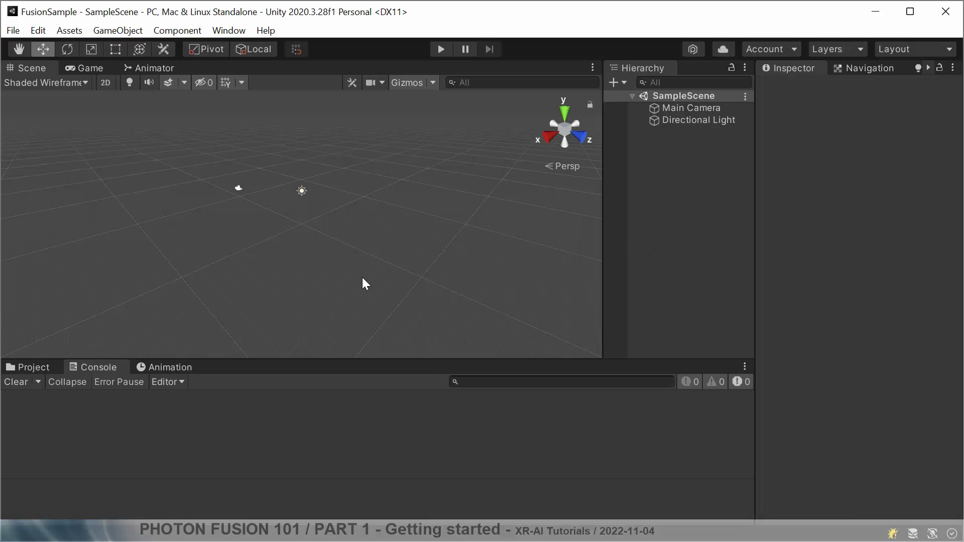
click(38, 369)
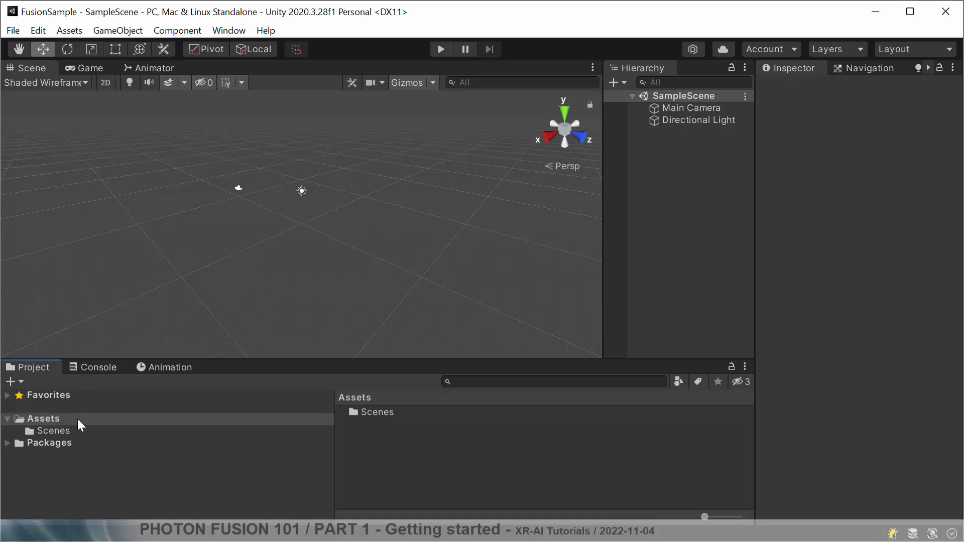
right_click(60, 421)
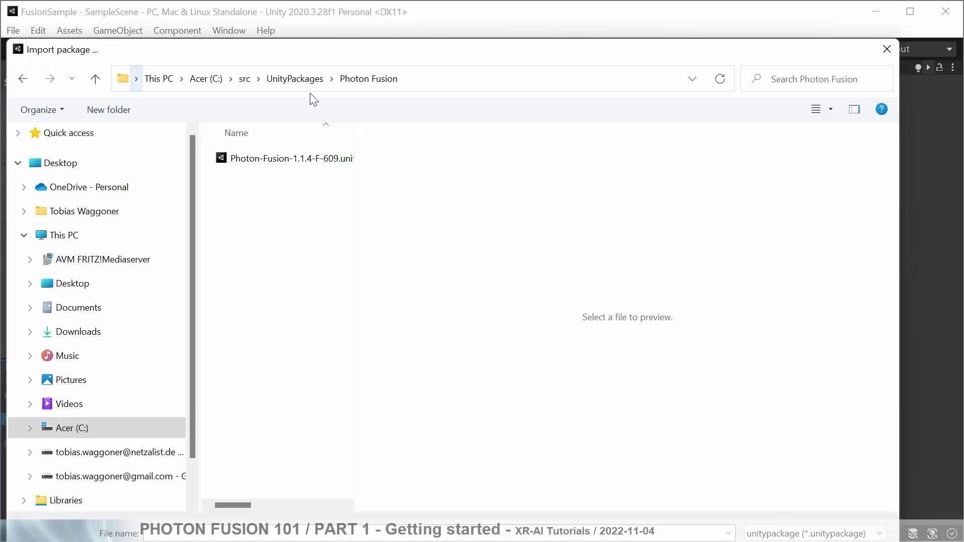
click(306, 160)
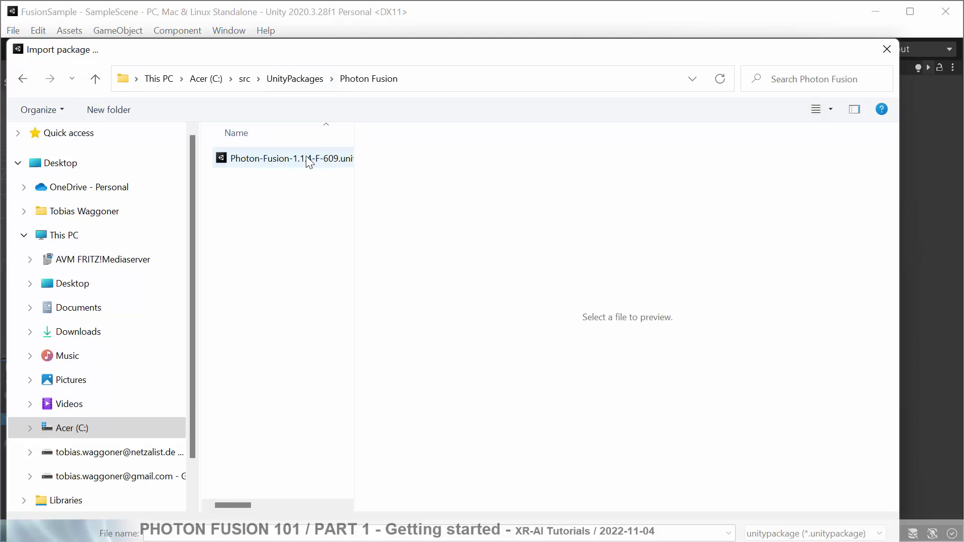
double_click(281, 159)
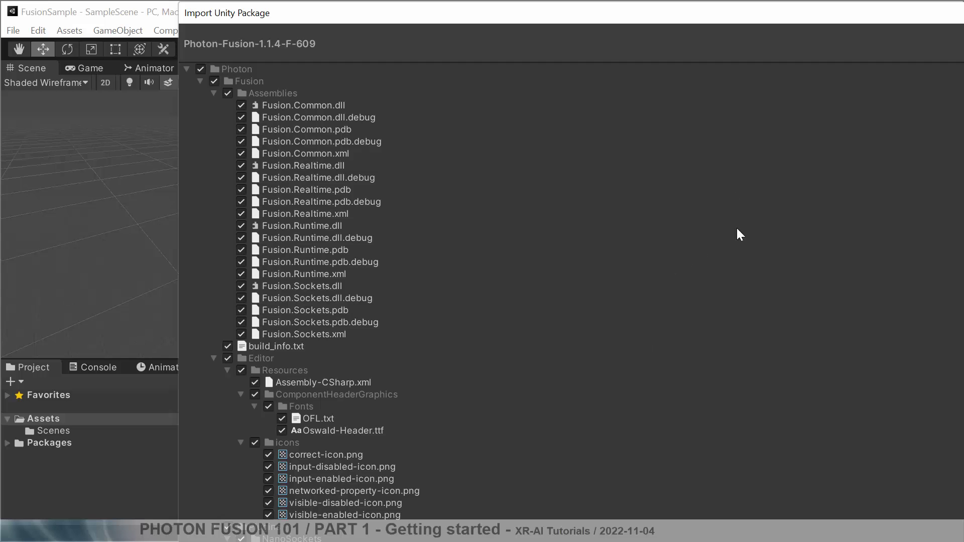
scroll(738, 235, down, 15)
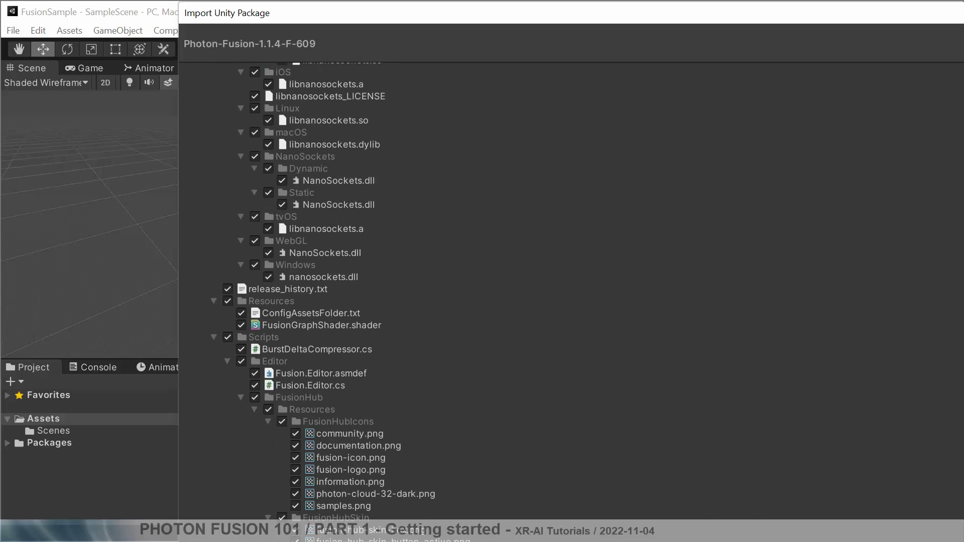
click(898, 527)
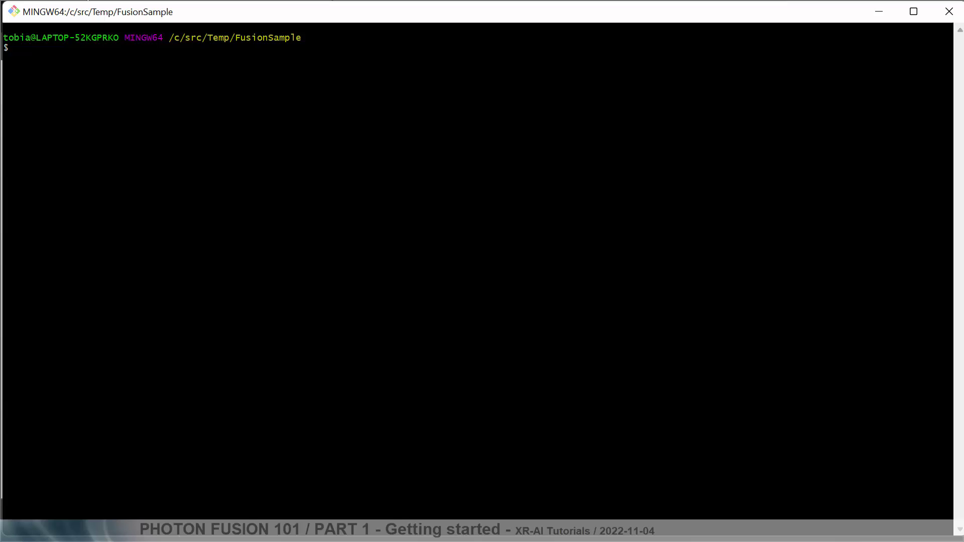
Run git init and download the Unity .gitignore template with curl into .gitignore
text(git init)
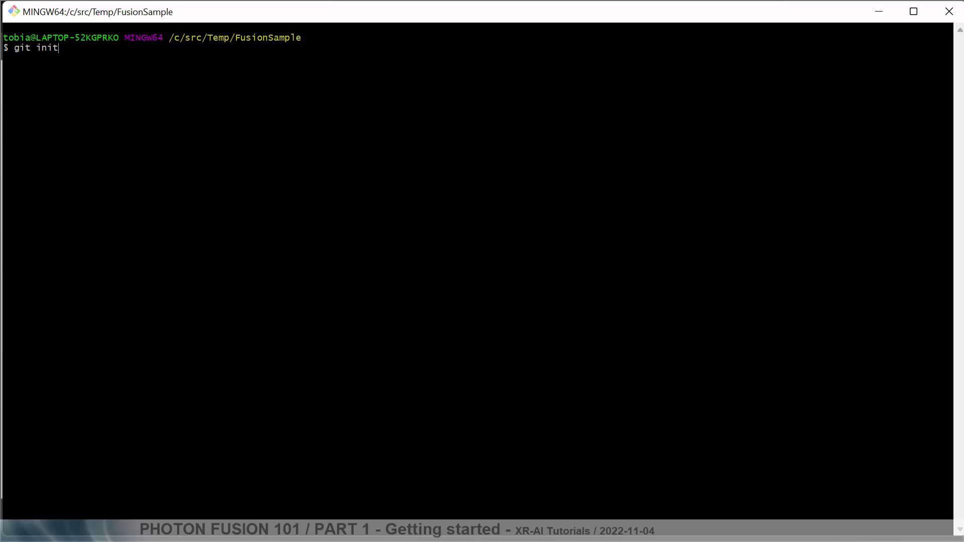
key(Return)
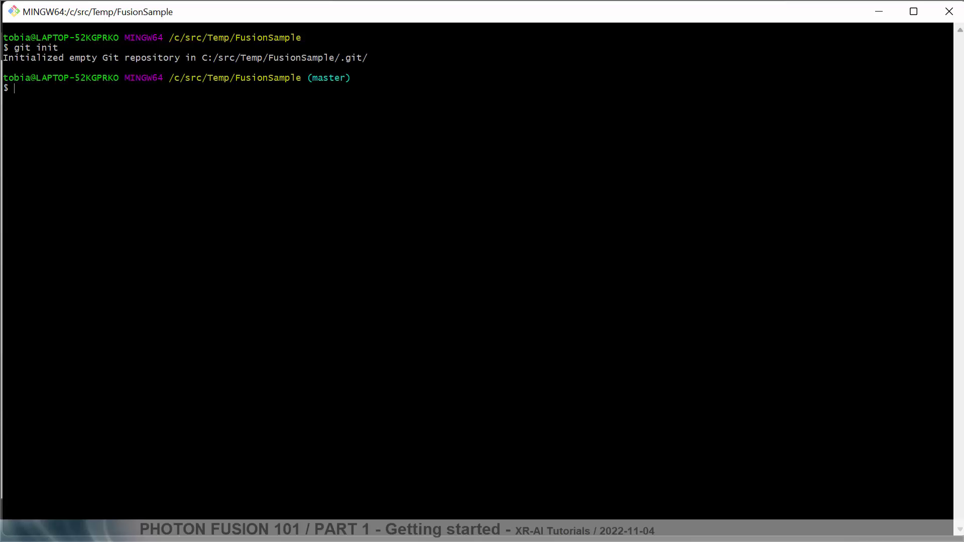
text(curl)
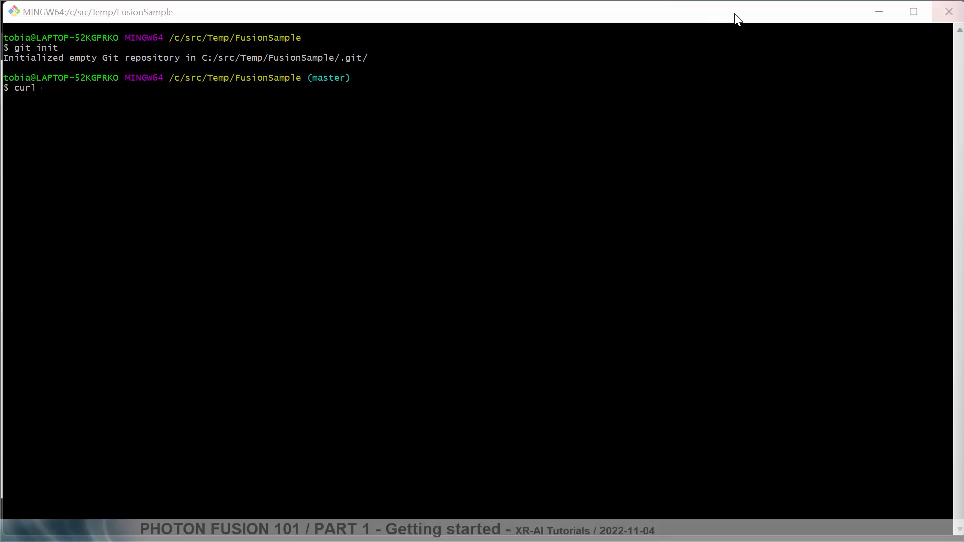
click(669, 17)
text(https://raw.githubusercontent.com/xr-ai-labs/xraistudio/int/src/XRAIStudio/.gitignore)
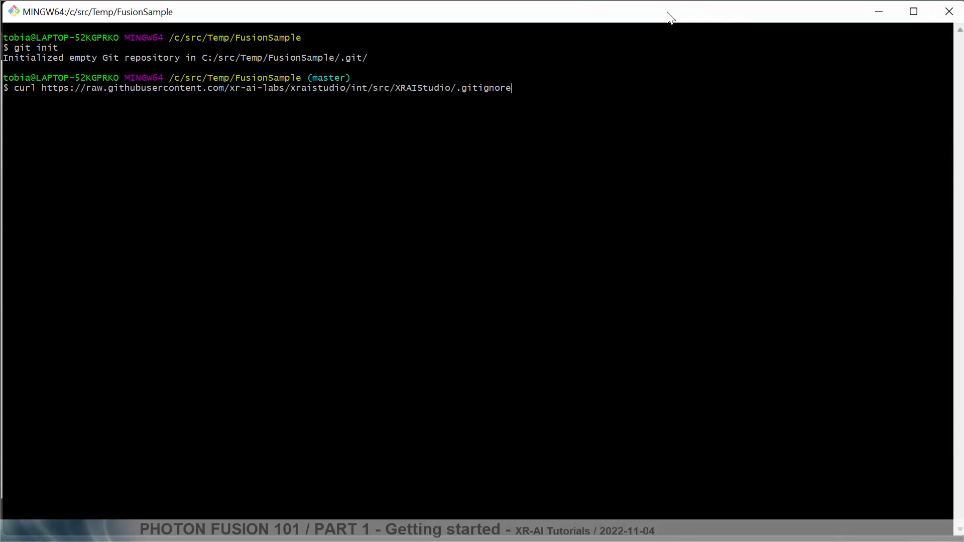
text(>,gitignore)
key(BackSpace)
text(.)
key(Return)
Stage every project file with git add --all, checking git status before and after
text(git status)
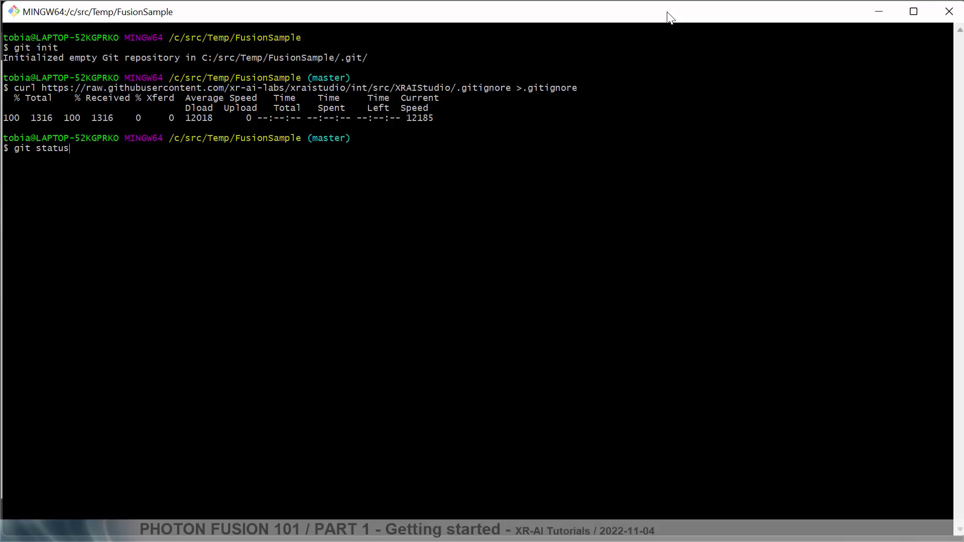
key(Return)
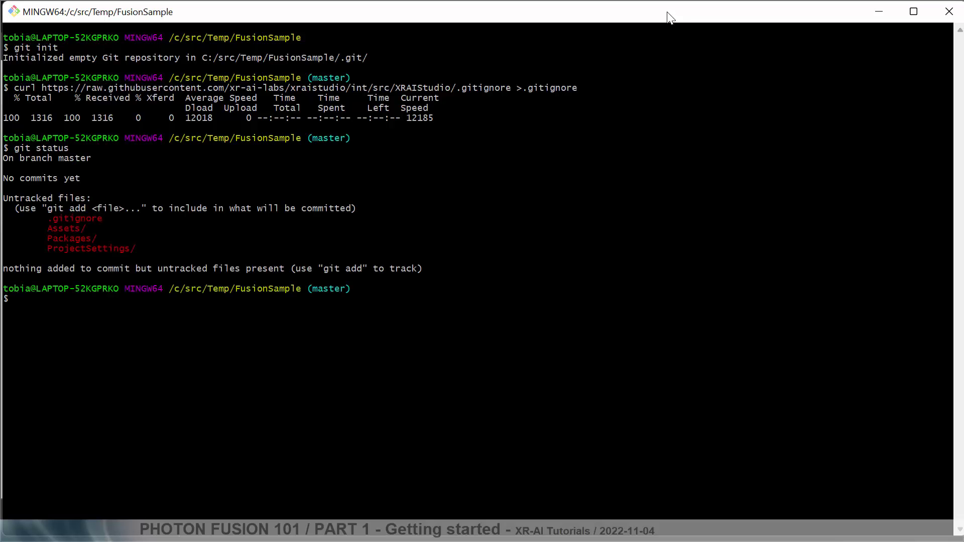
text(git add --all)
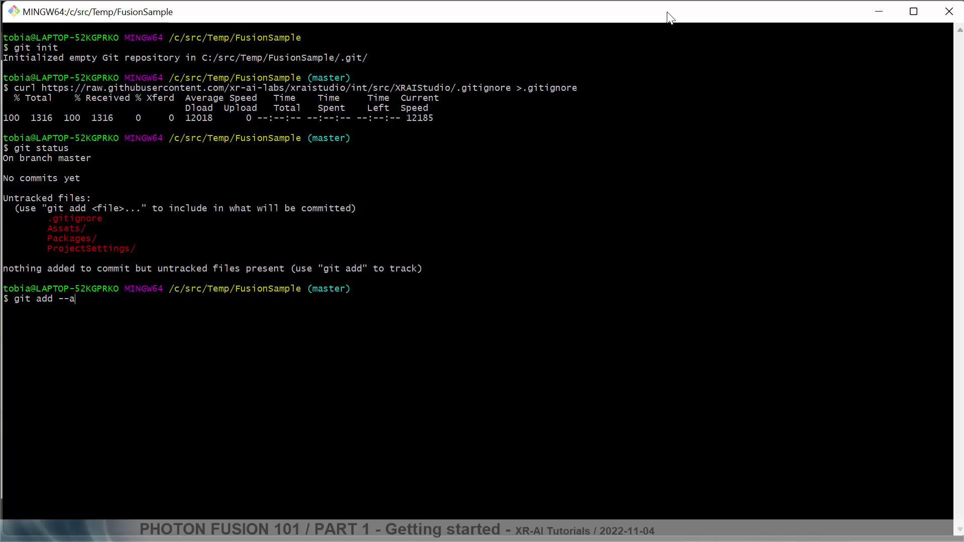
key(Return)
text(g)
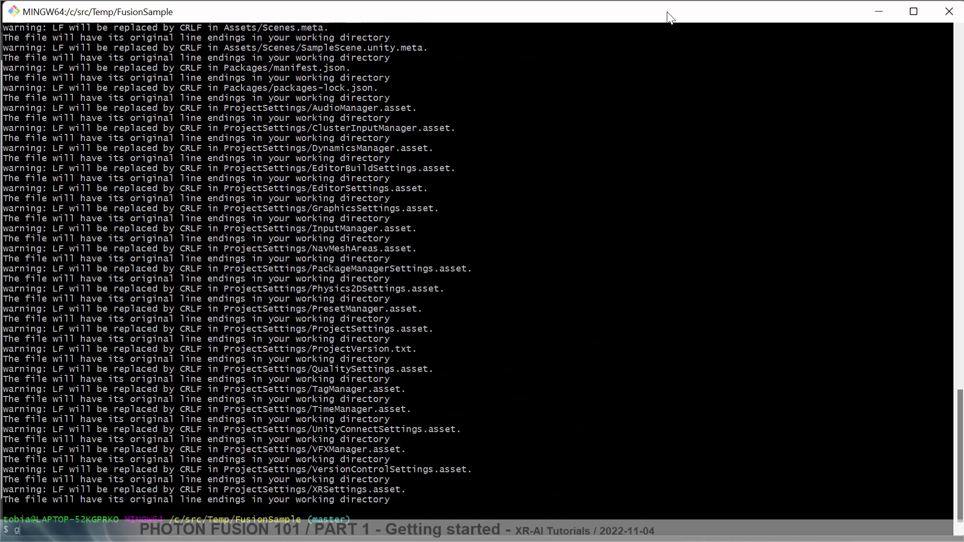
text(it status)
key(Return)
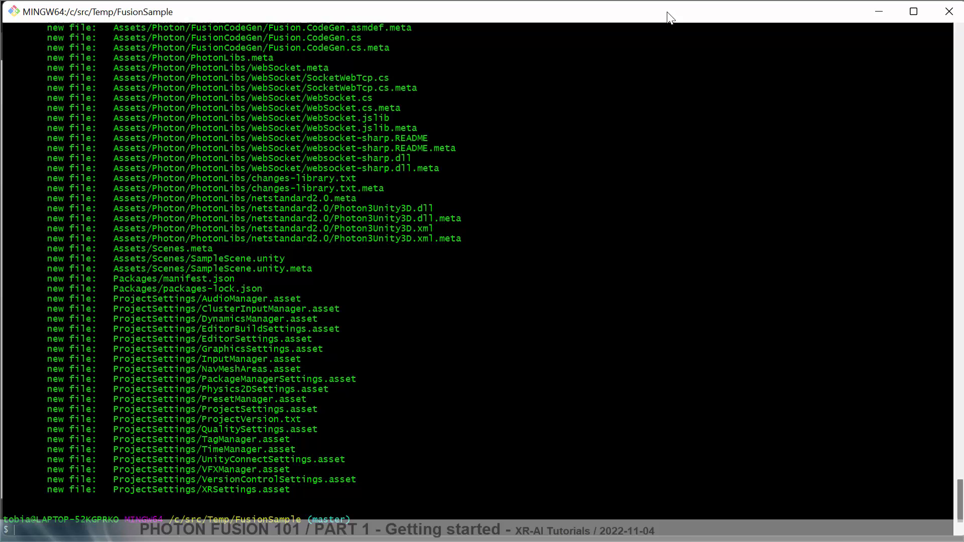
Commit the staged files with the message "feat: initial commit"
text(git commit -M)
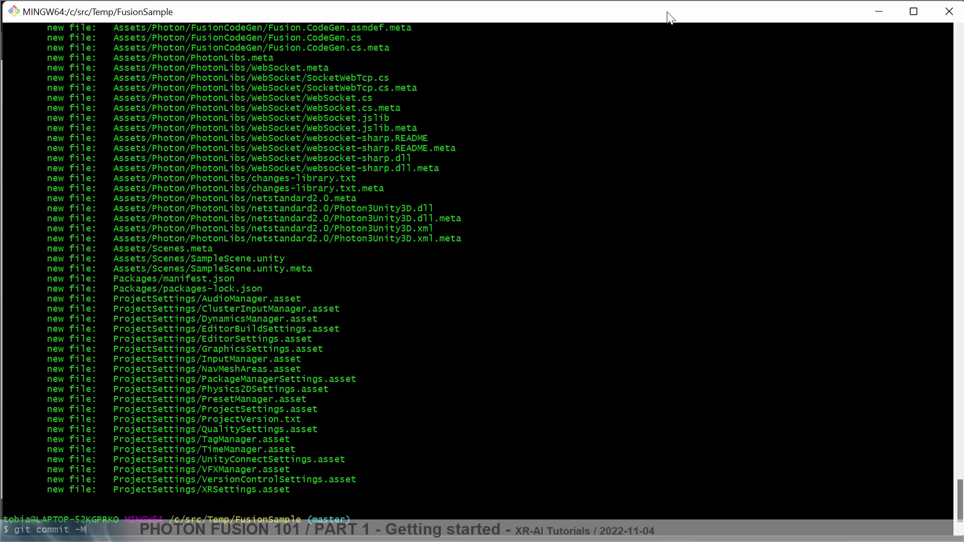
key(BackSpace)
text(m"feat: initial commit")
key(Return)
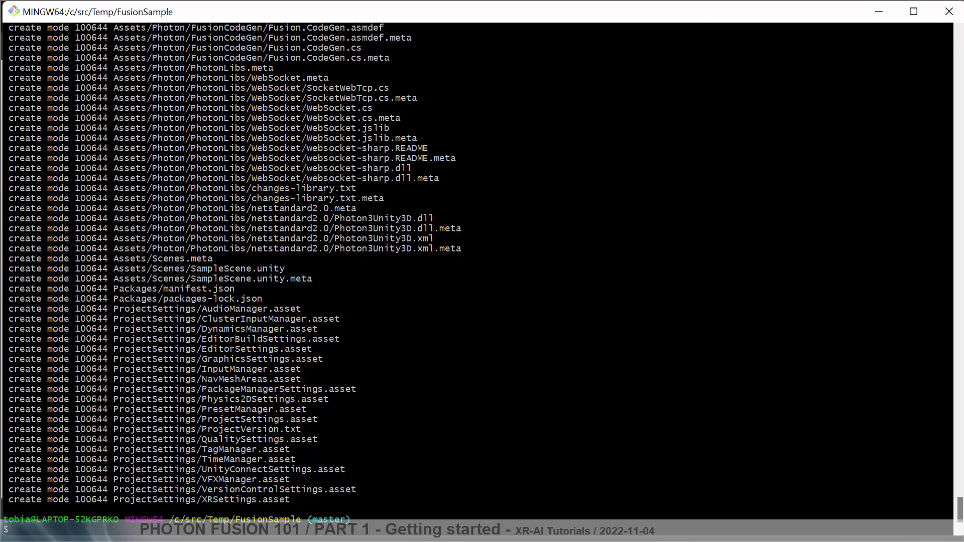
key(alt+Tab)
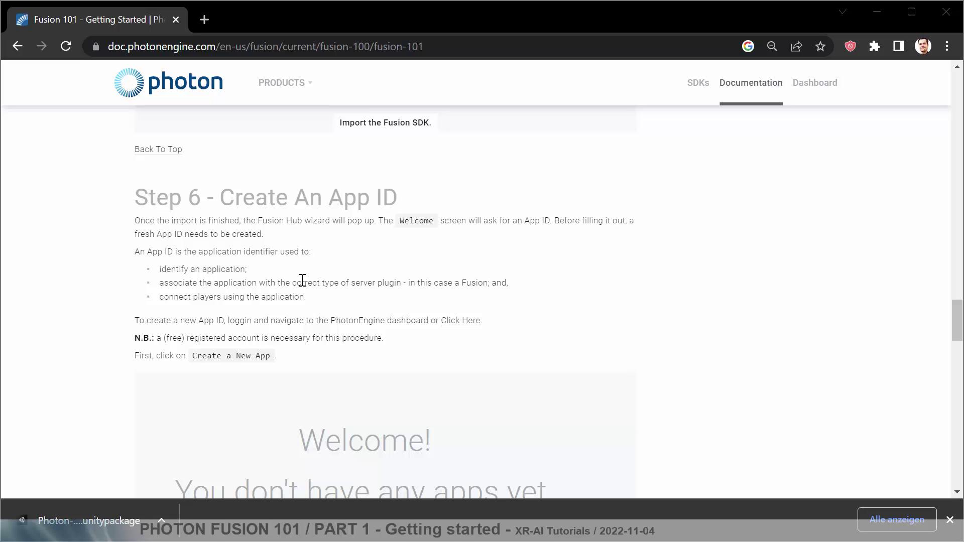
Open Step 6's Click Here link to the Photon dashboard in a new tab and view it
scroll(381, 245, down, 1)
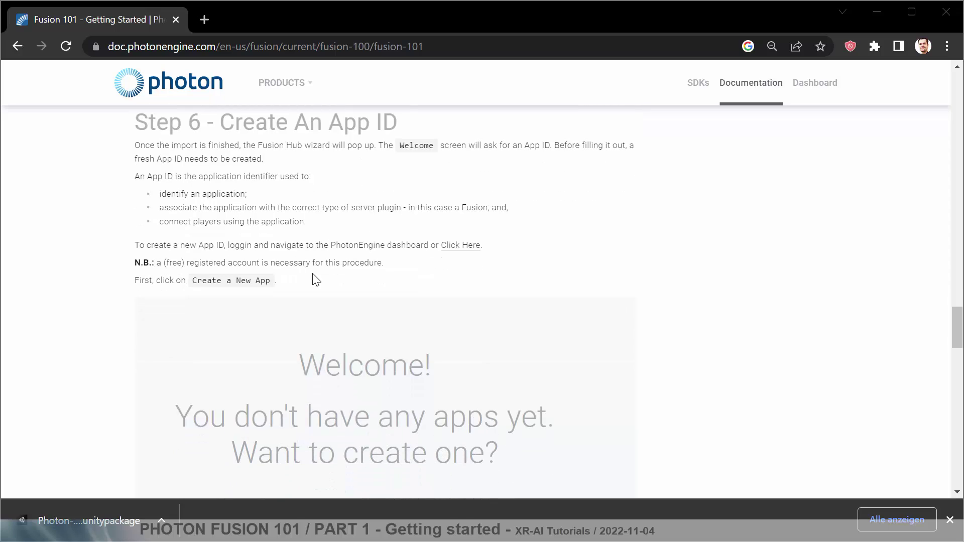
right_click(448, 245)
click(467, 262)
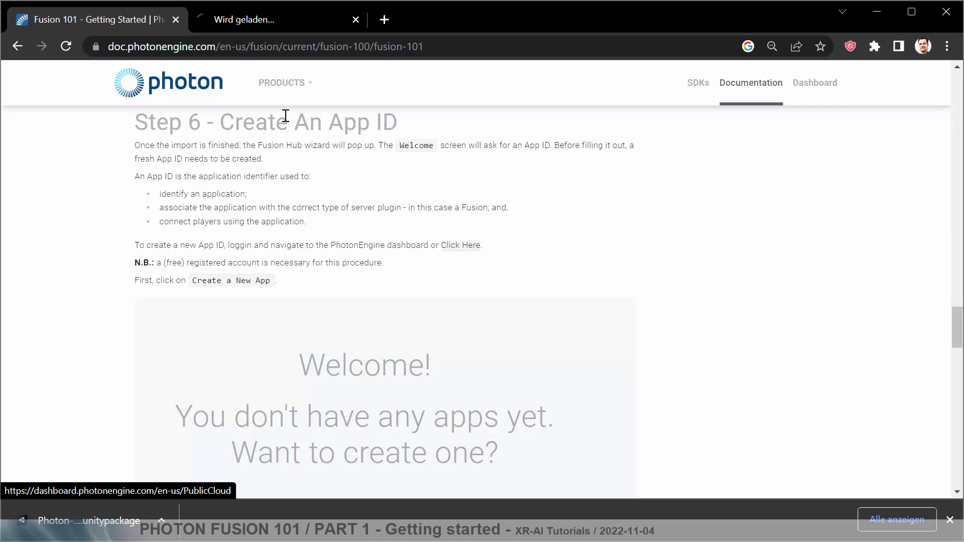
click(279, 20)
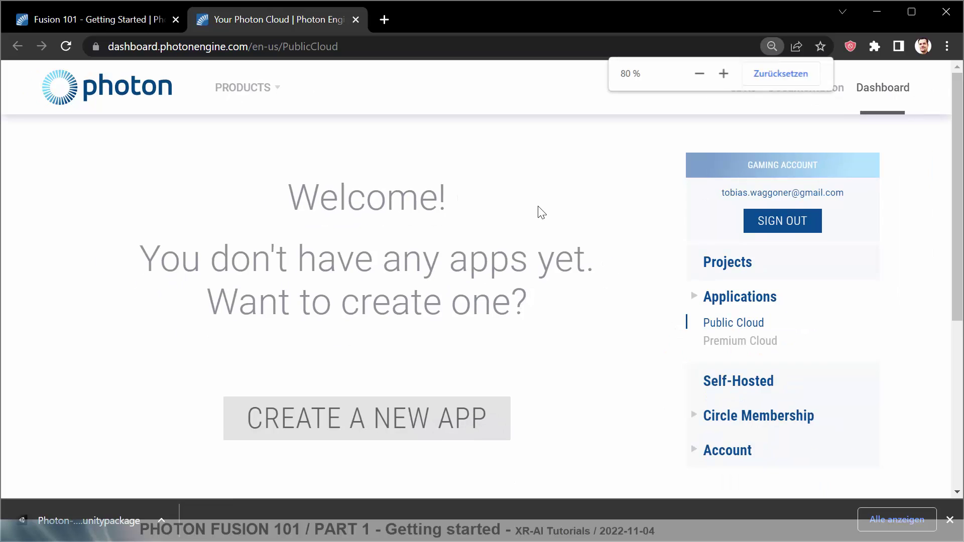
Start a new Photon Dashboard app with Photon Type set to Fusion
key(ctrl+minus)
key(ctrl+minus)
click(456, 416)
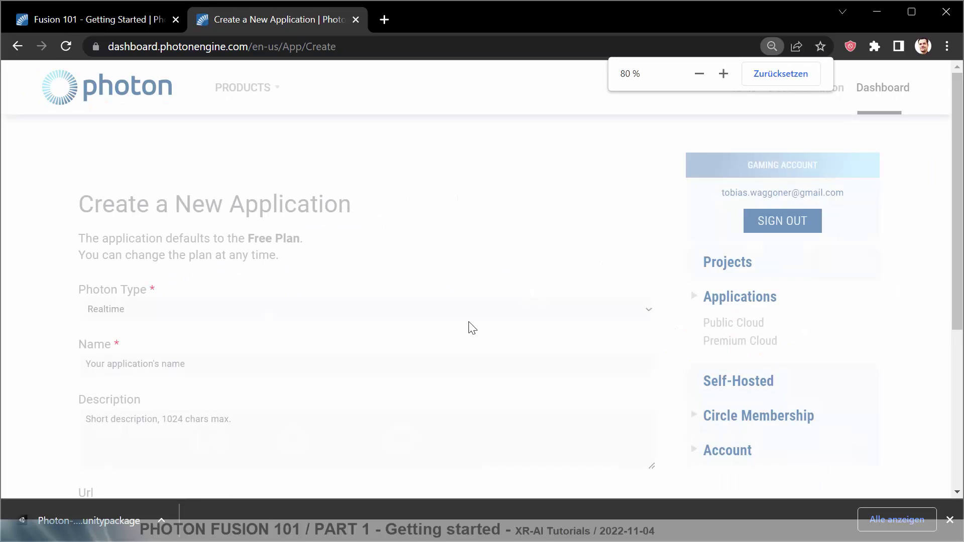
click(270, 316)
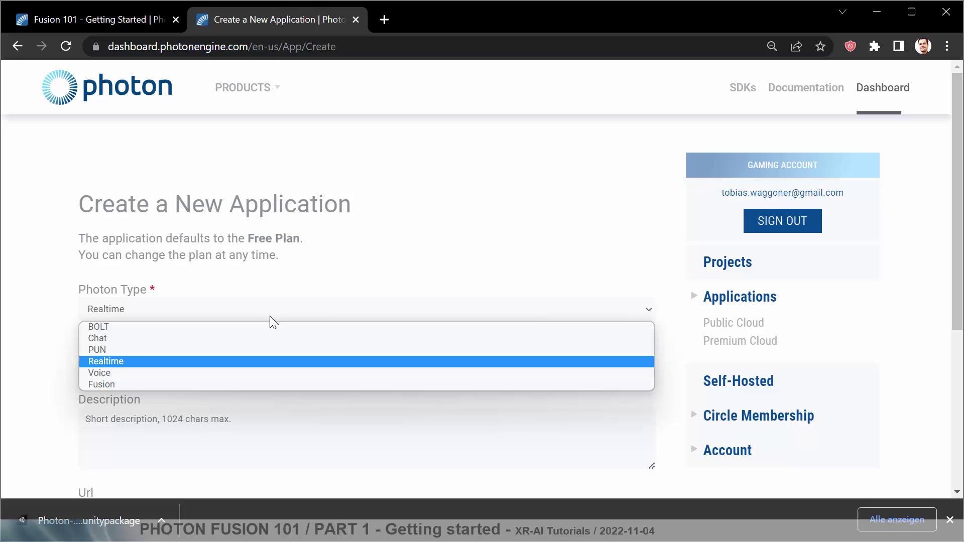
click(227, 384)
click(220, 373)
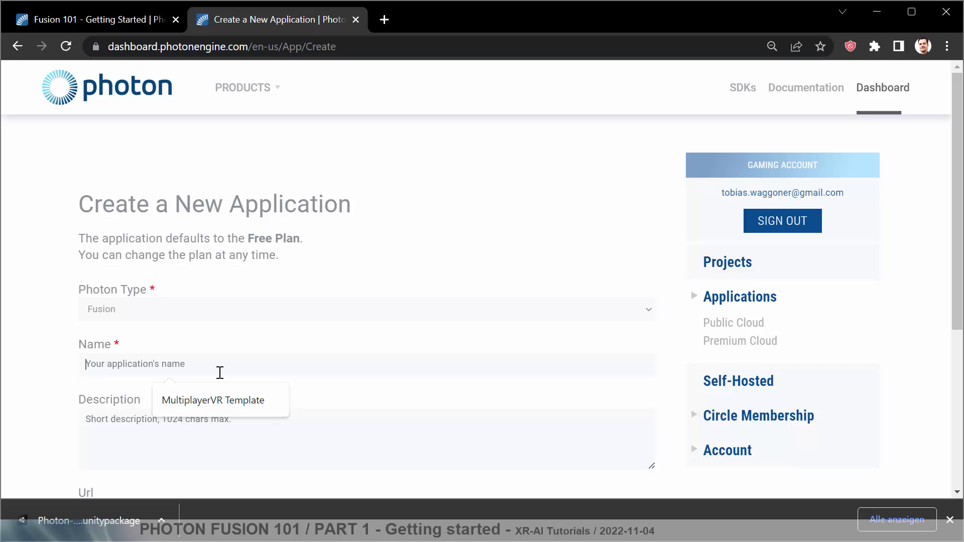
Name the app 'Fusion Sample', create it, and copy its App ID
text(Fusion Sample)
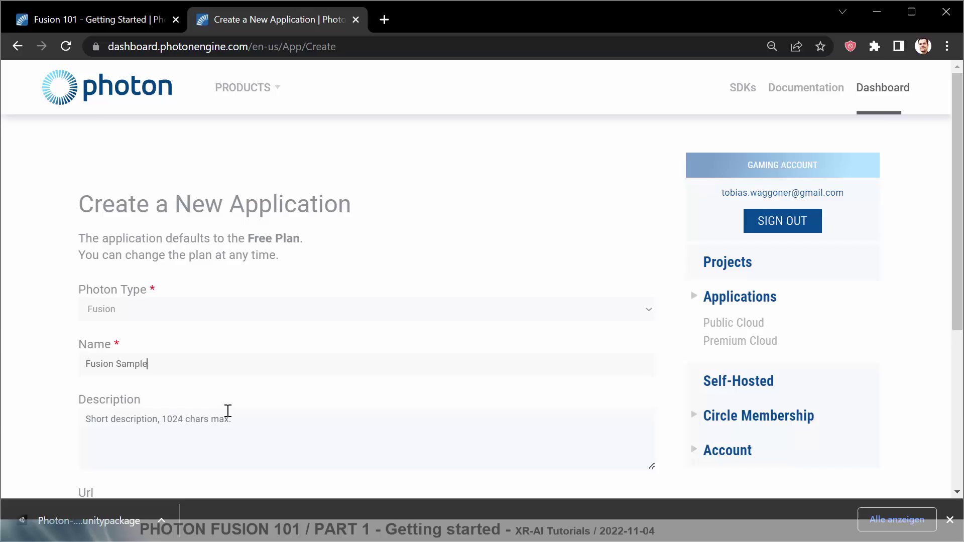
scroll(232, 402, down, 5)
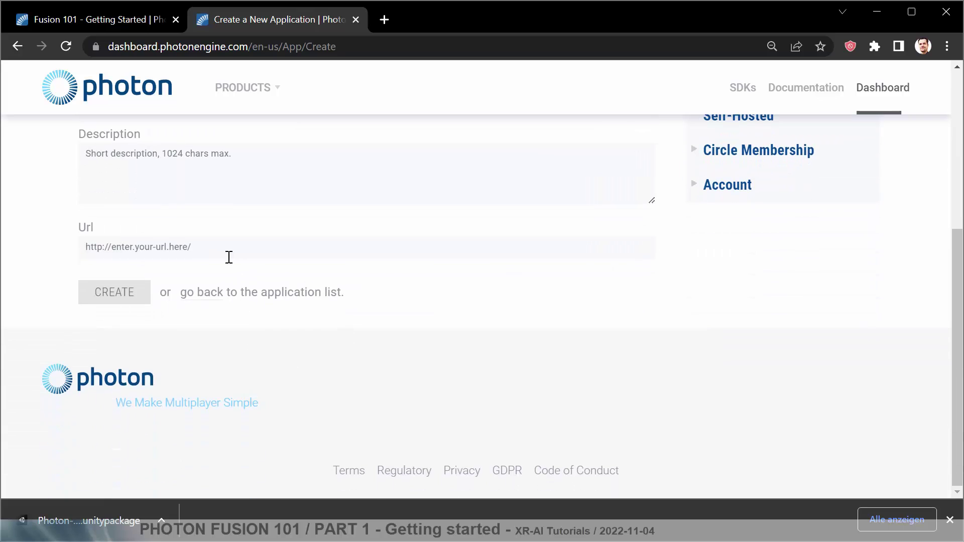
click(110, 297)
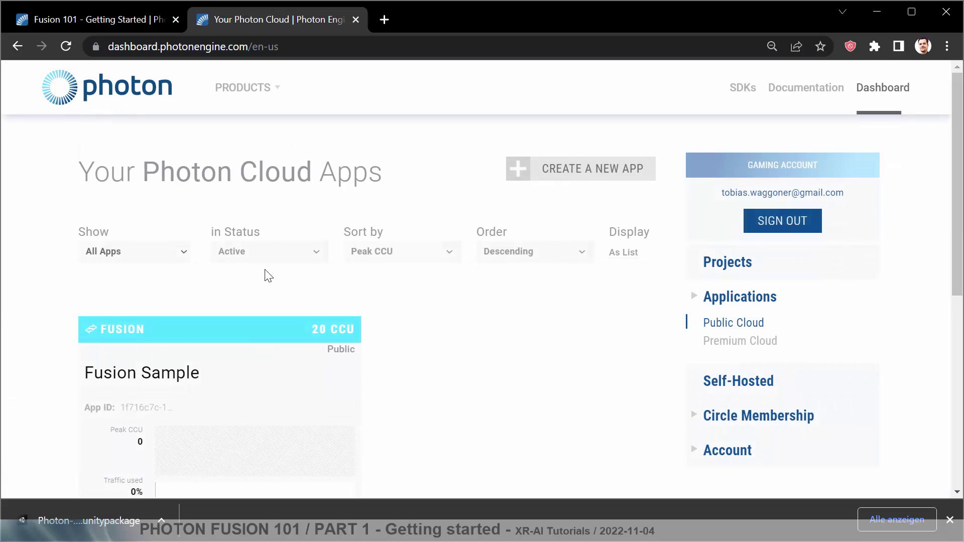
click(150, 406)
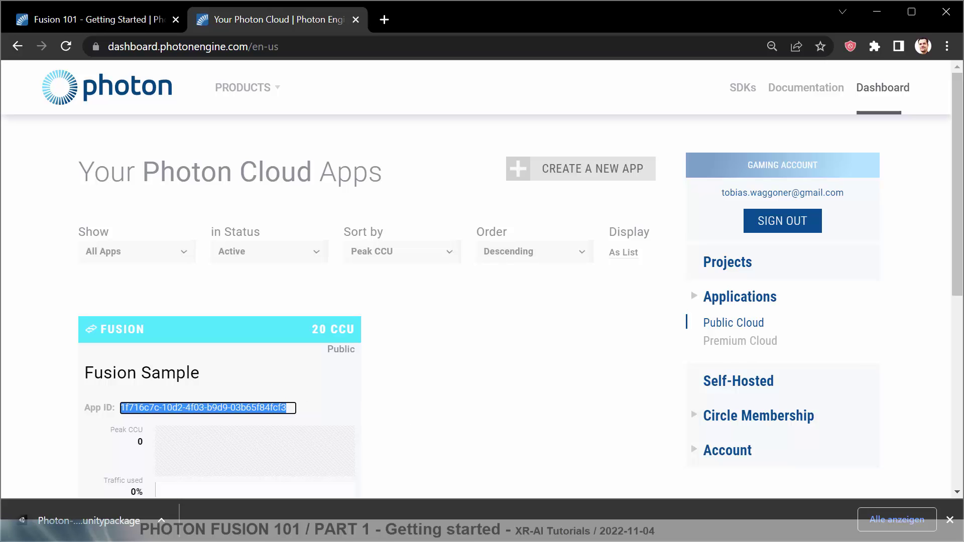
key(alt+Tab)
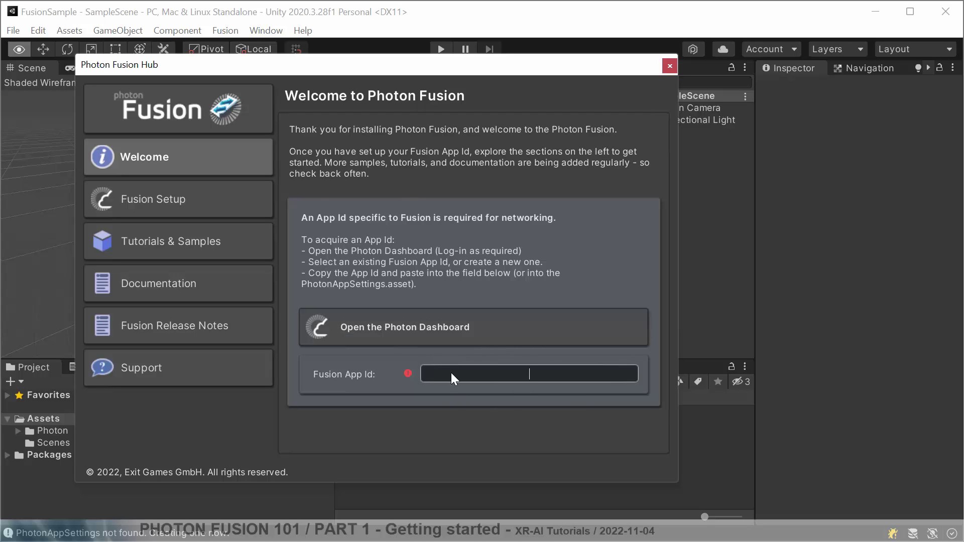
Paste the copied App ID into the Fusion App Id field on the Hub's Fusion Setup page
text(1f716c7c-10d2-4f03-b9d9-03b65f84fcf3)
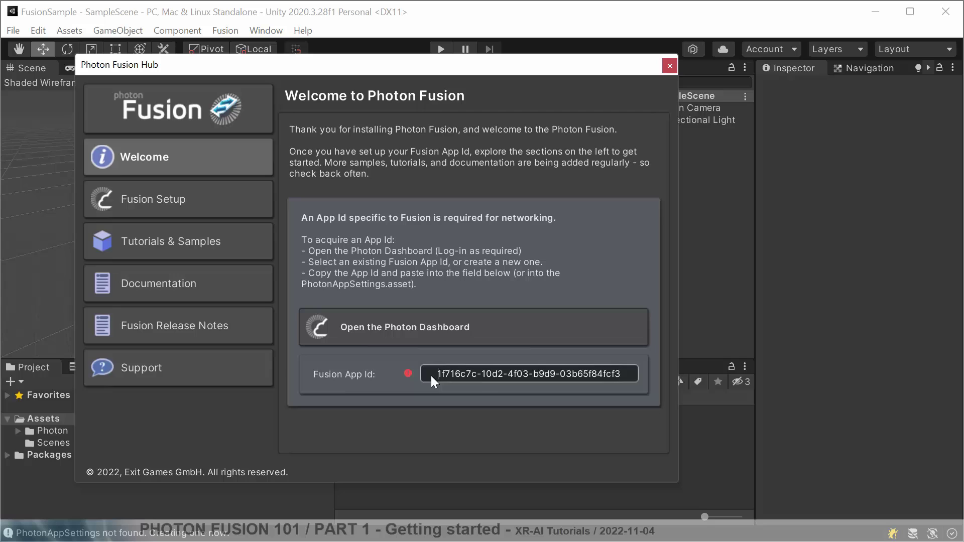
click(197, 204)
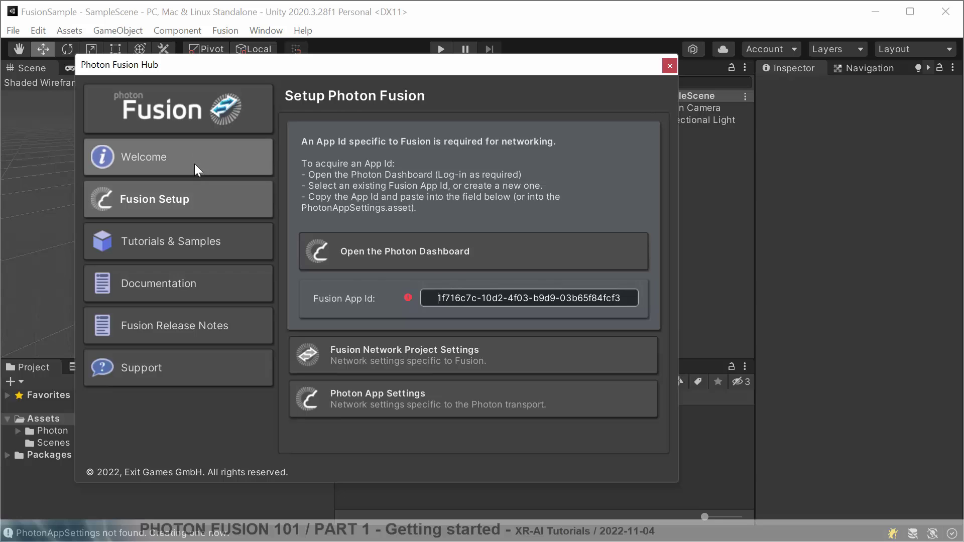
click(194, 163)
click(189, 191)
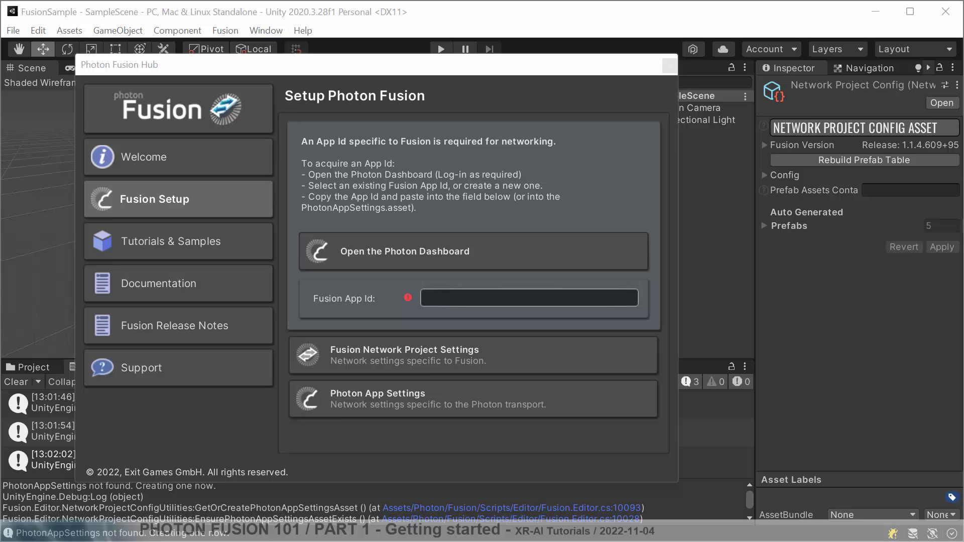
click(551, 297)
text(1f716c7c-10d2-4f03-b9d4-03b65f84fcf3)
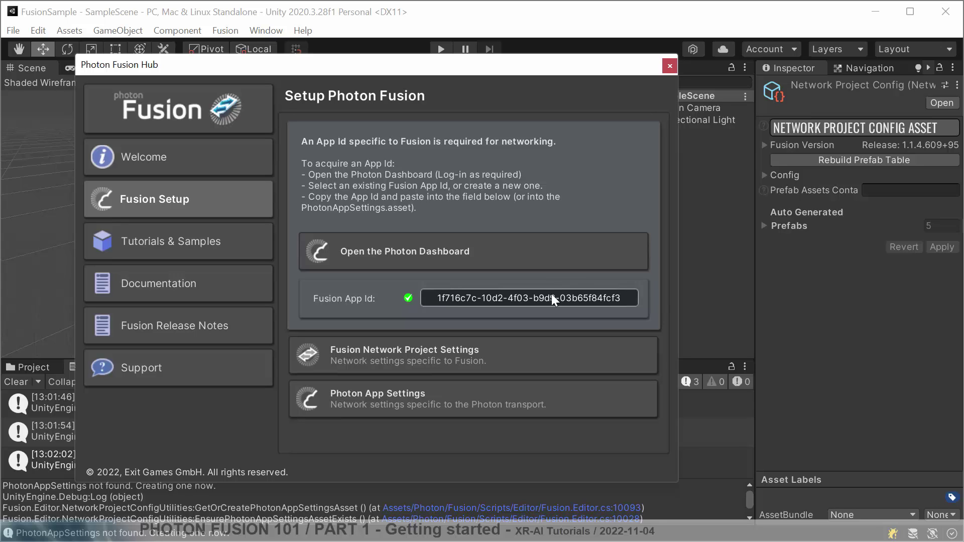